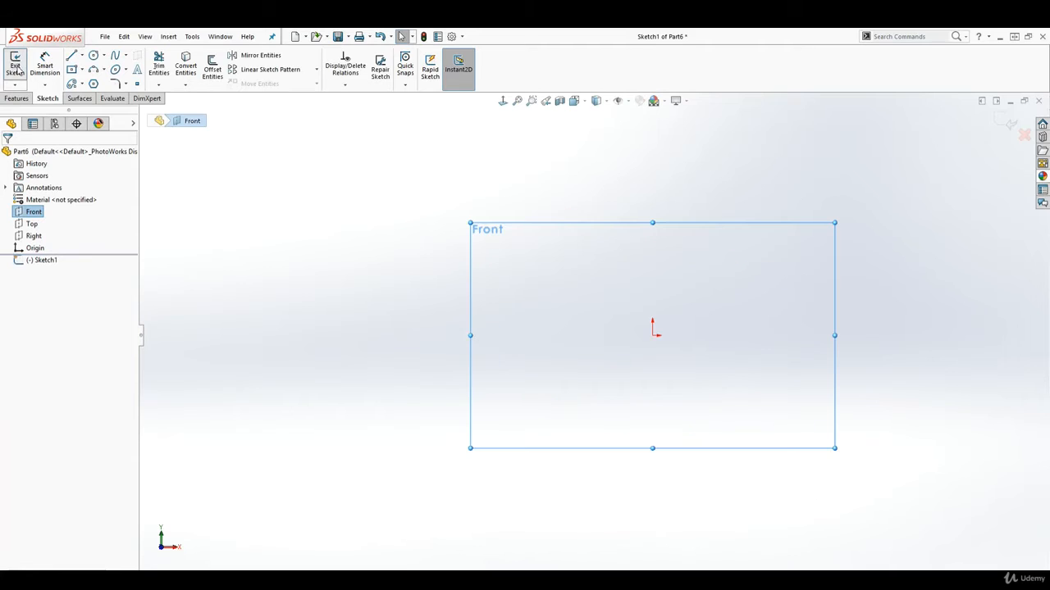
Sketch a center rectangle about 4.55 in wide and 3.82 in high to the left of the origin
click(71, 71)
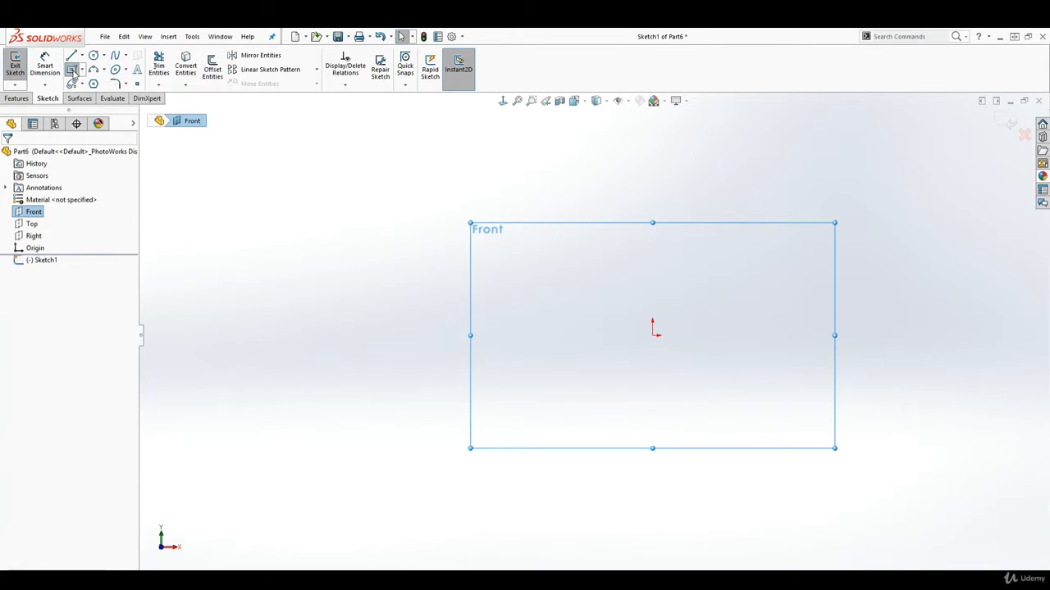
click(336, 322)
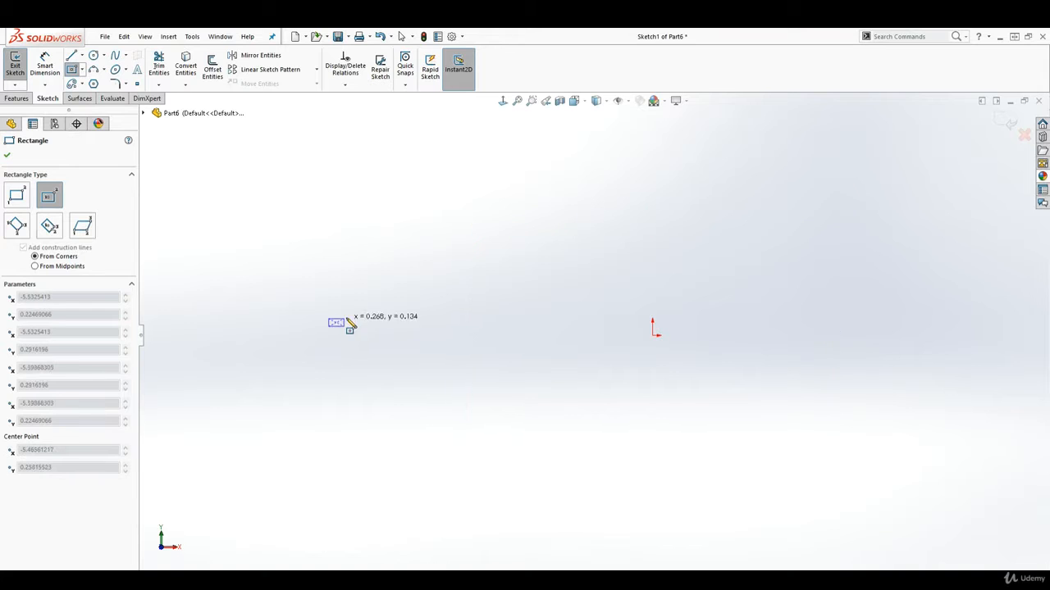
click(467, 224)
key(Escape)
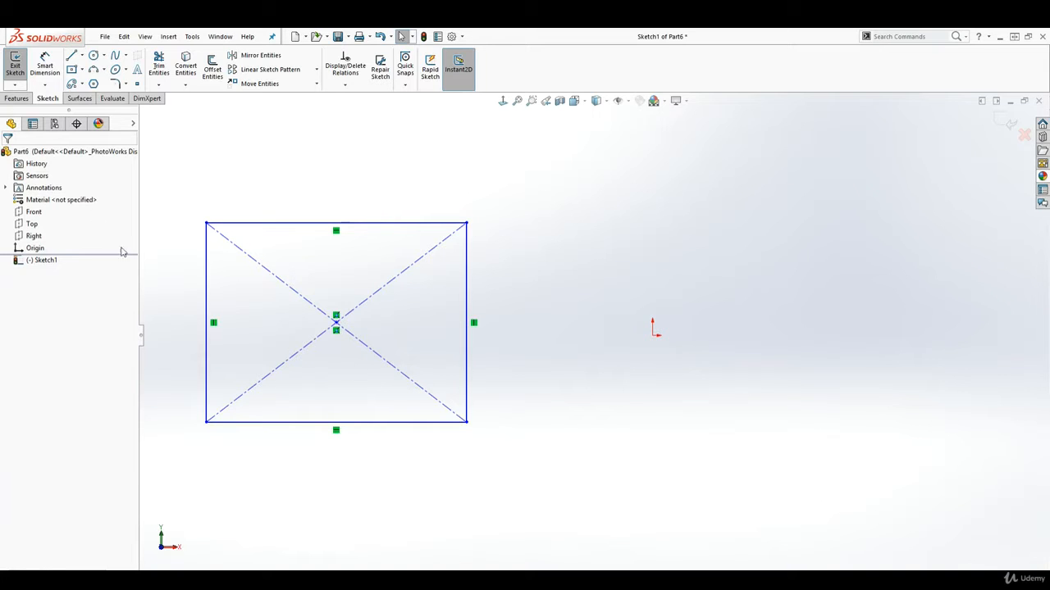
Dimension the rectangle's top edge and set its length to 5 in
click(47, 65)
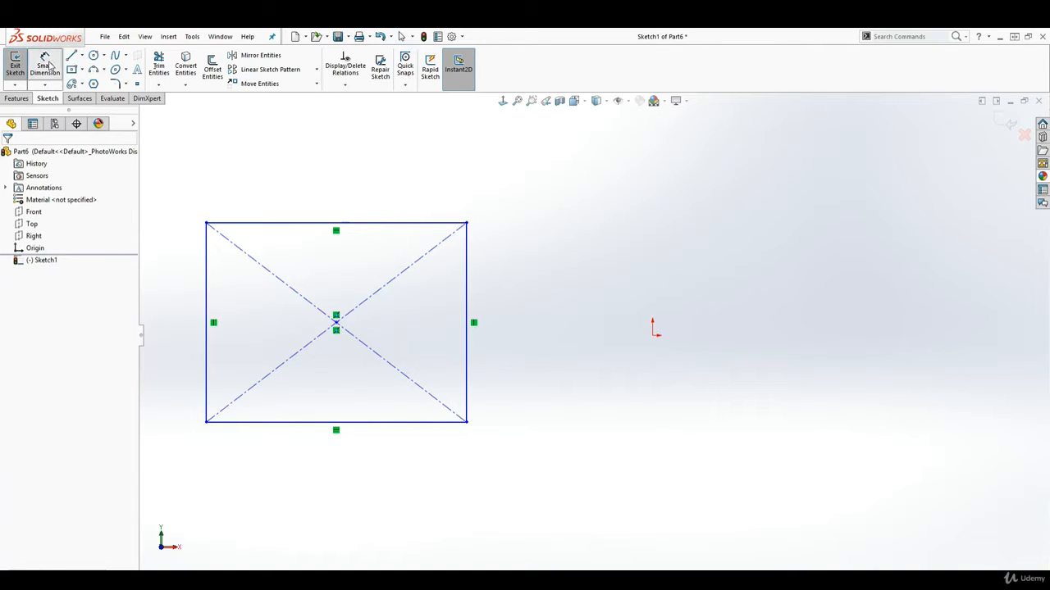
click(236, 228)
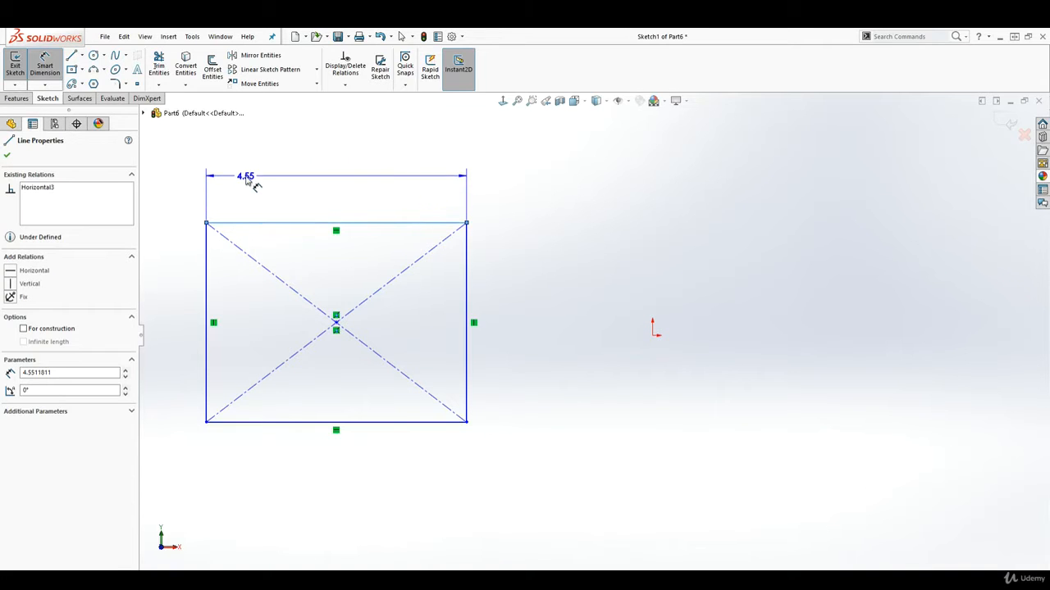
click(246, 180)
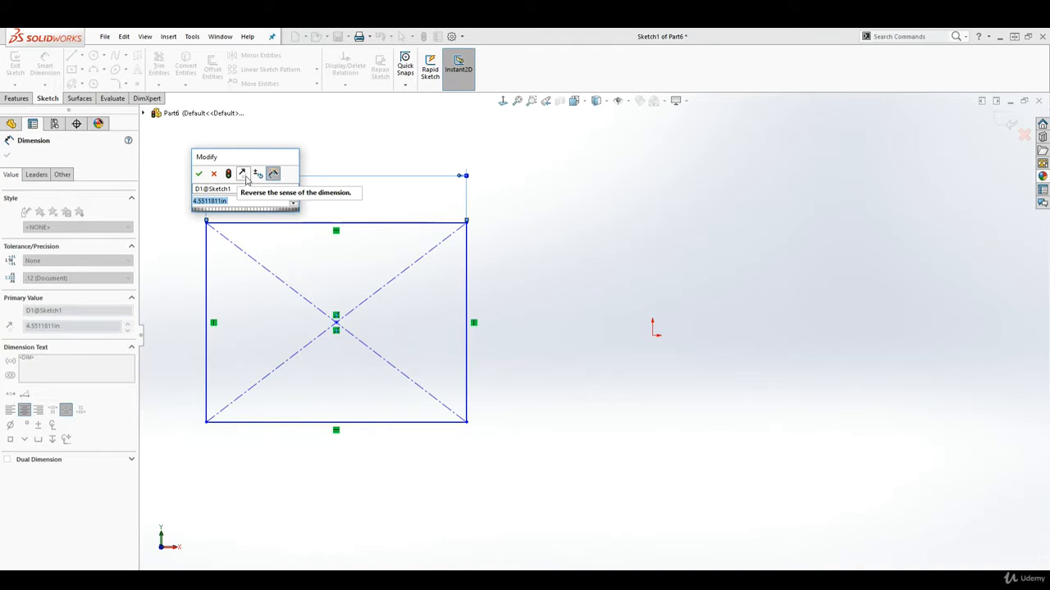
text(5)
key(Return)
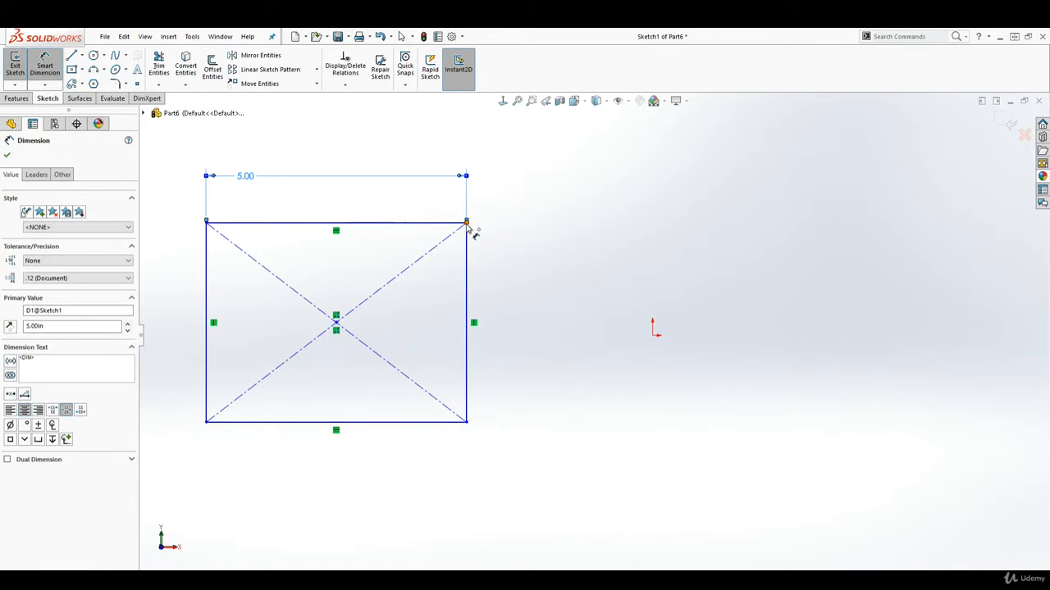
key(Escape)
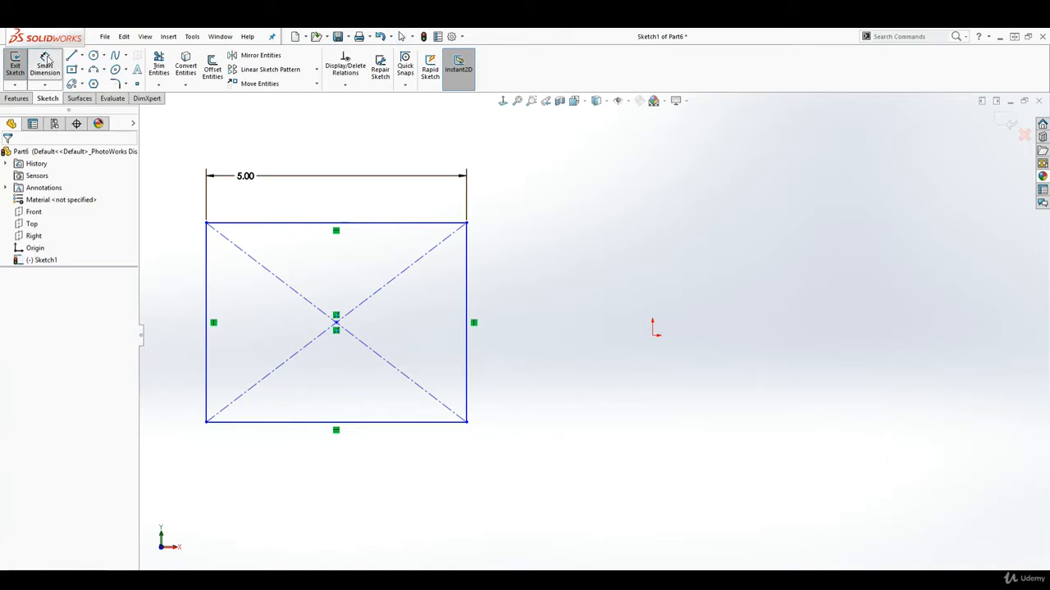
Dimension the rectangle's height between its two right corner points and set it to 4 in
click(45, 63)
click(468, 224)
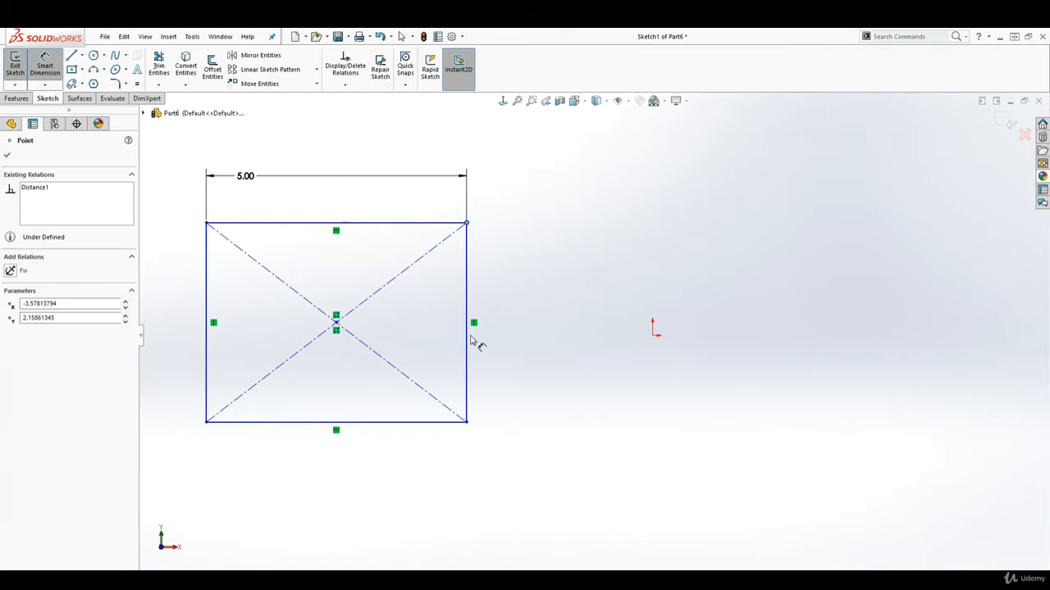
click(467, 423)
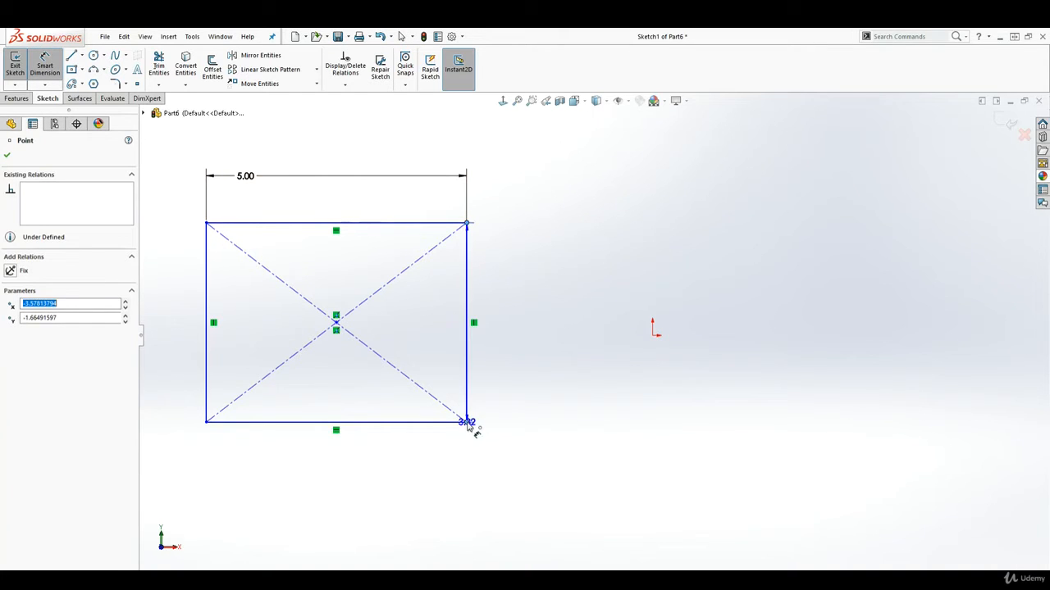
click(556, 349)
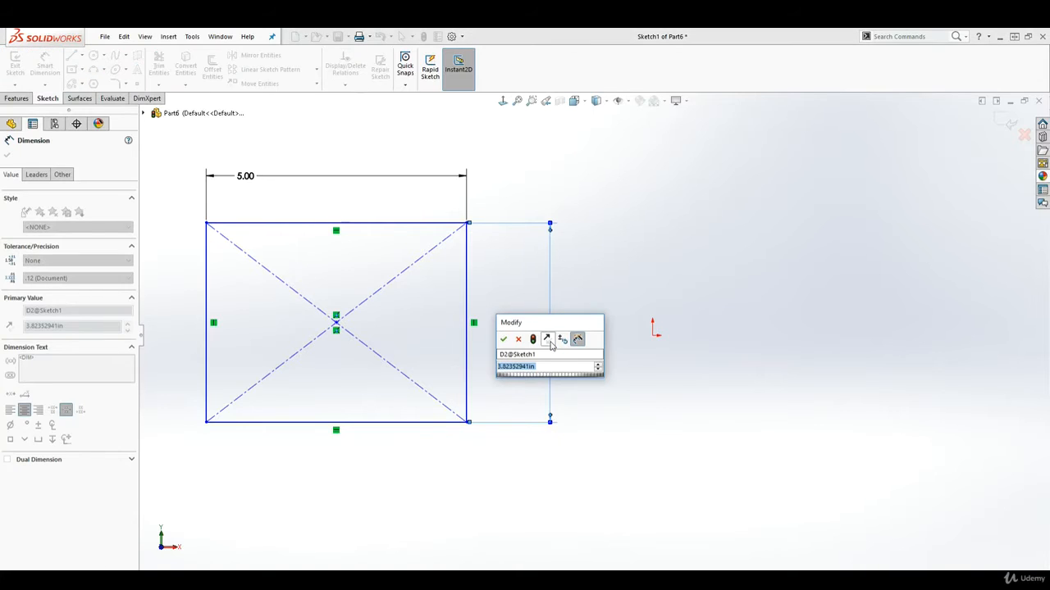
text(4)
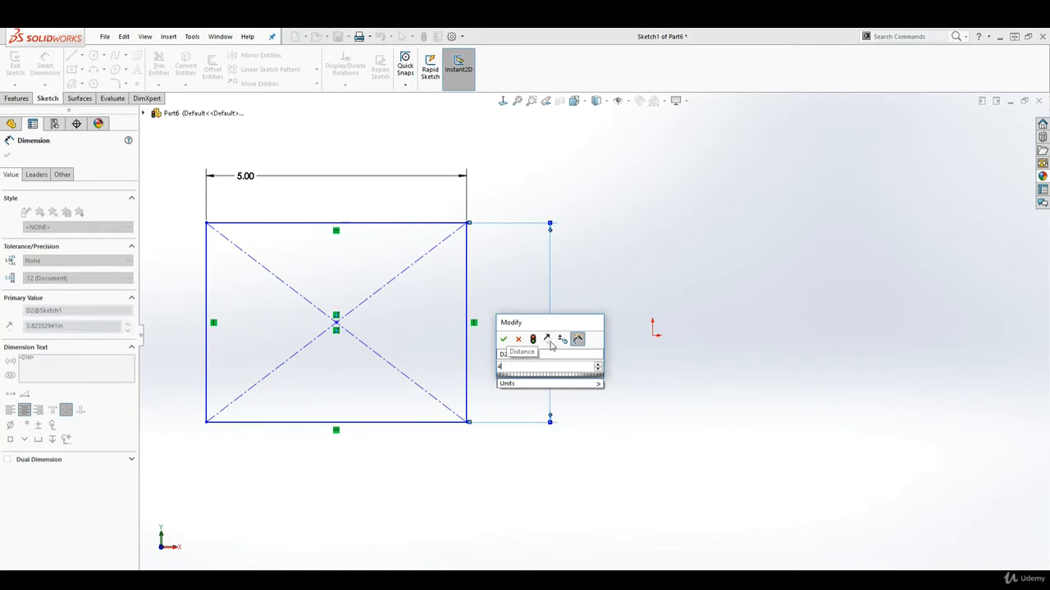
key(Return)
key(Escape)
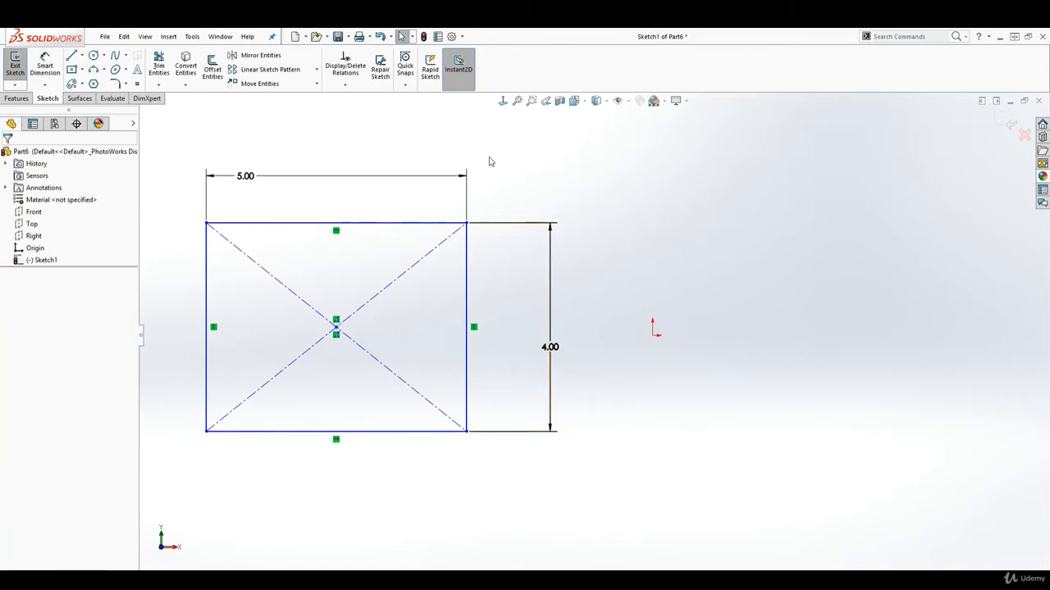
Set the rectangle's width dimension to 6 in
click(389, 179)
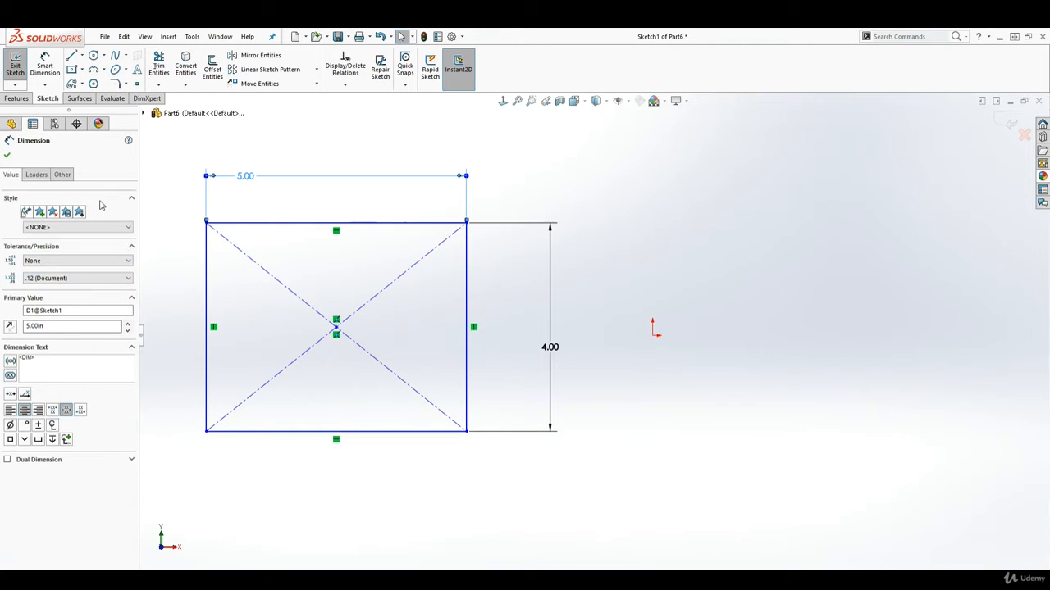
click(314, 242)
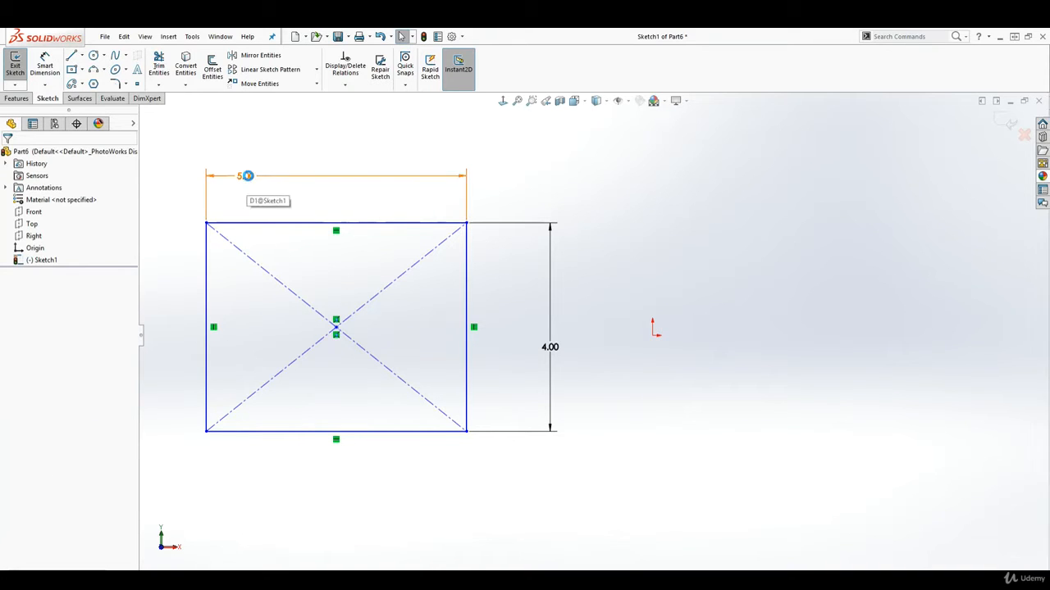
double_click(249, 177)
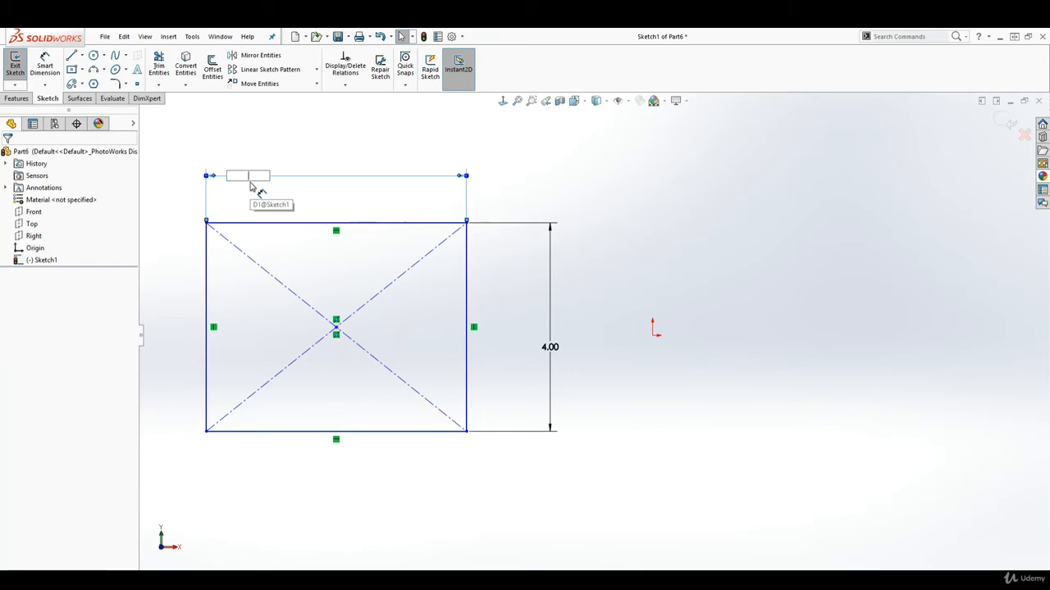
text(6)
key(Return)
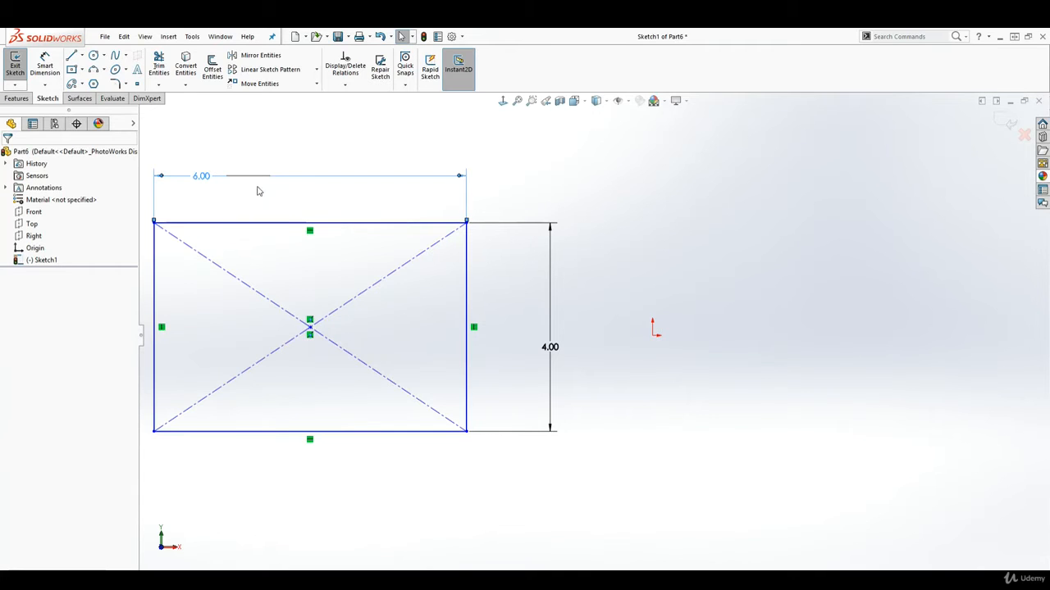
Set the rectangle's width dimension back to 5 in
double_click(202, 177)
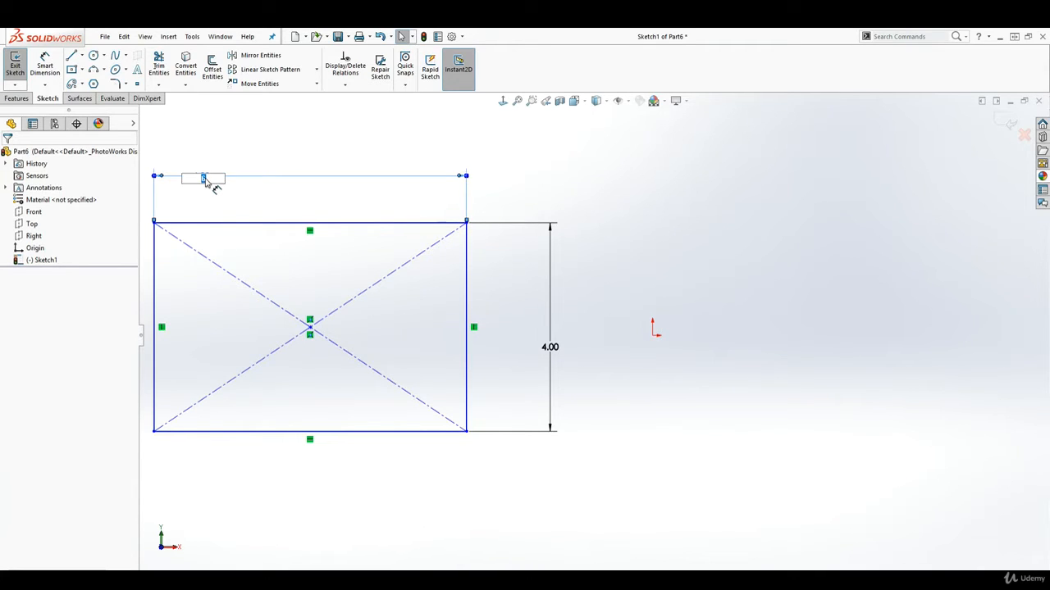
text(5)
key(Return)
Sketch a circle about 3.5 in in diameter to the right of the rectangle, centered slightly above and right of the origin
key(f)
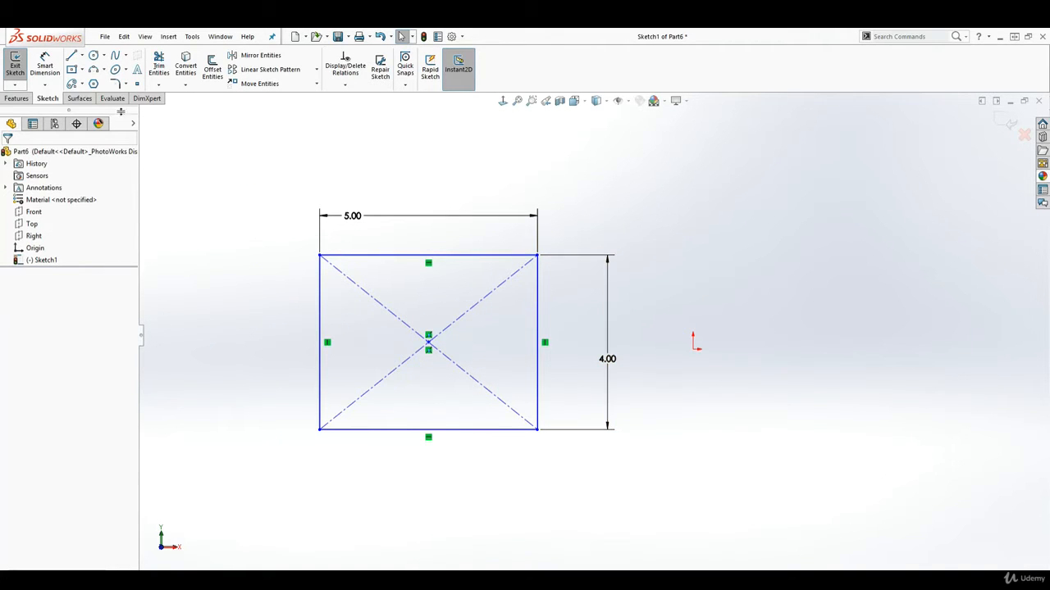
scroll(605, 397, down, 2)
scroll(605, 395, up, 3)
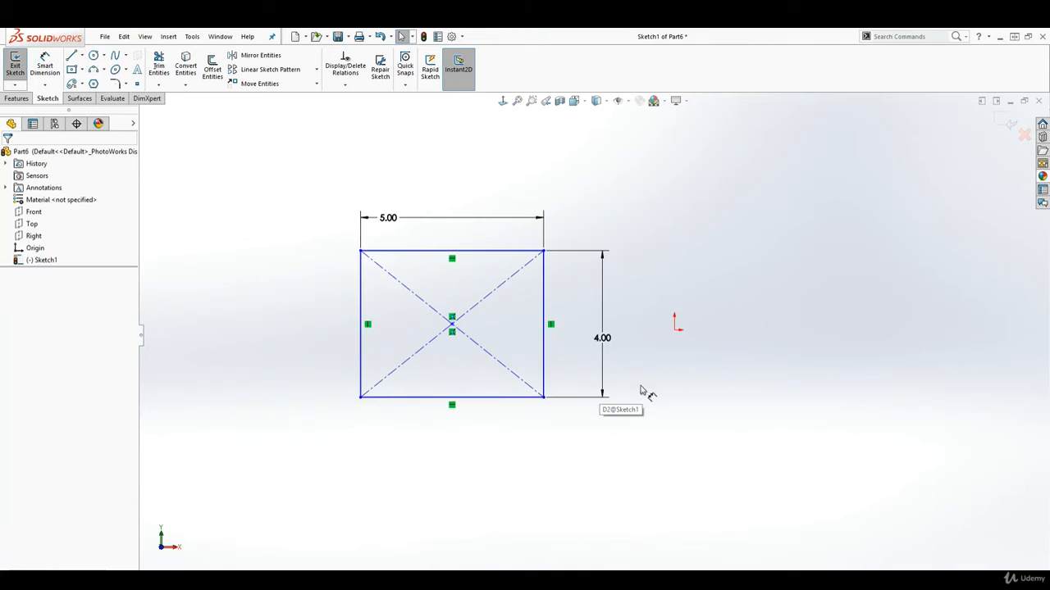
scroll(741, 368, down, 2)
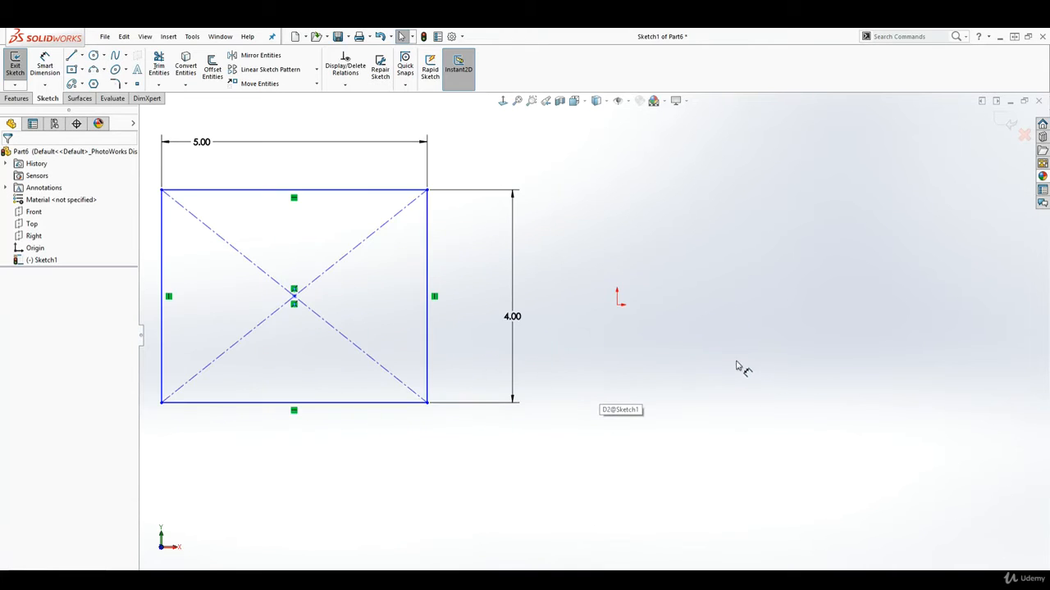
click(94, 55)
click(645, 243)
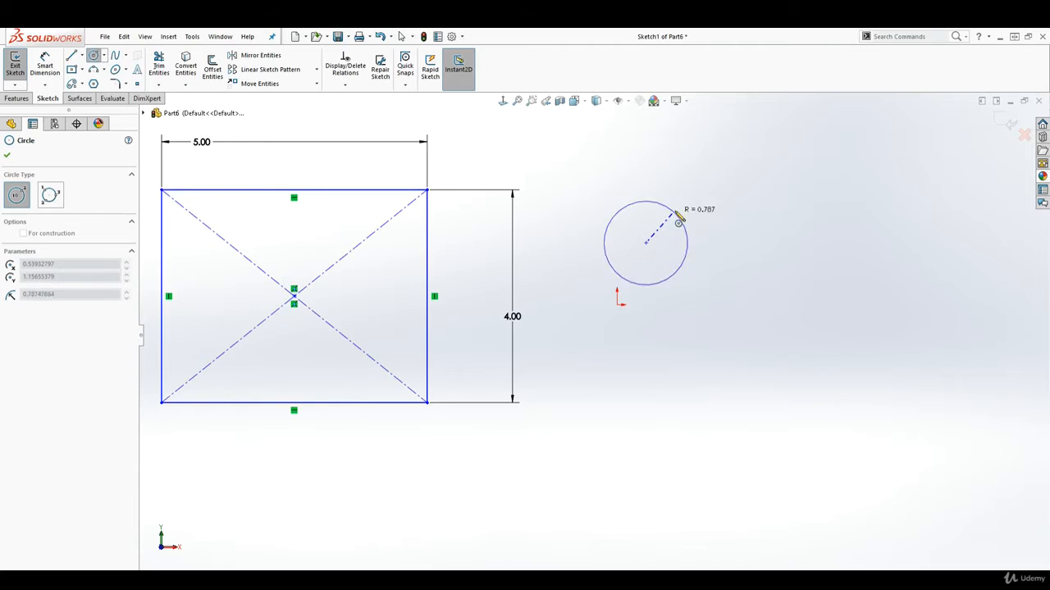
click(713, 181)
key(Escape)
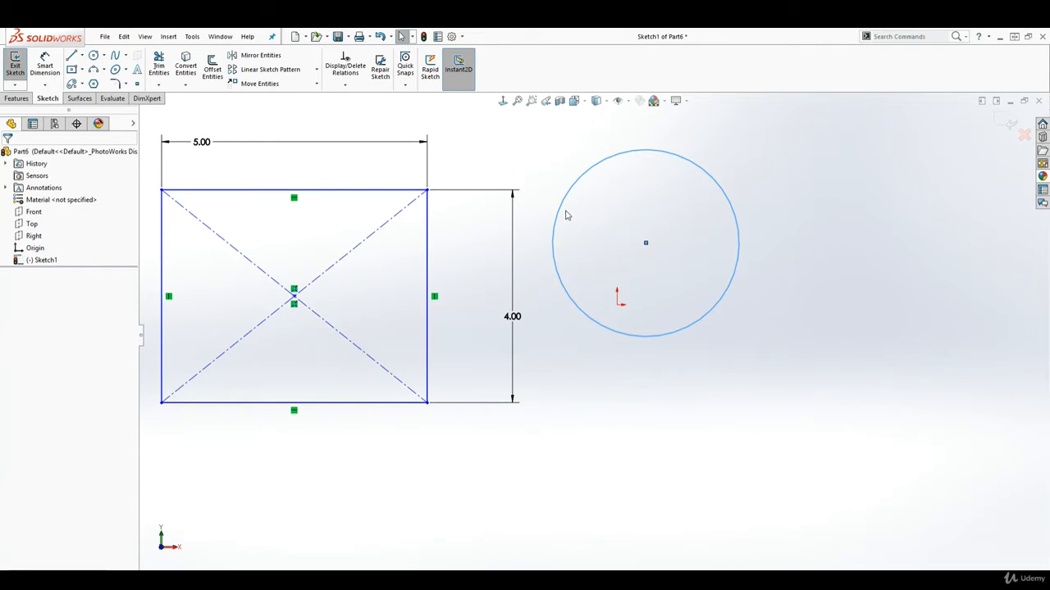
Dimension the circle's diameter and set it to 4 in
click(47, 63)
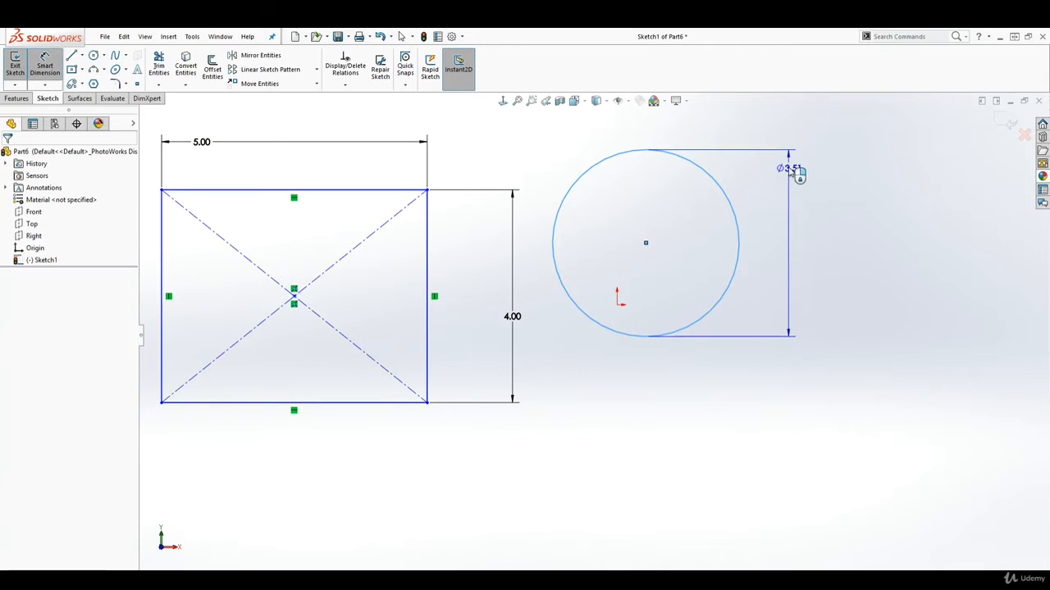
click(789, 133)
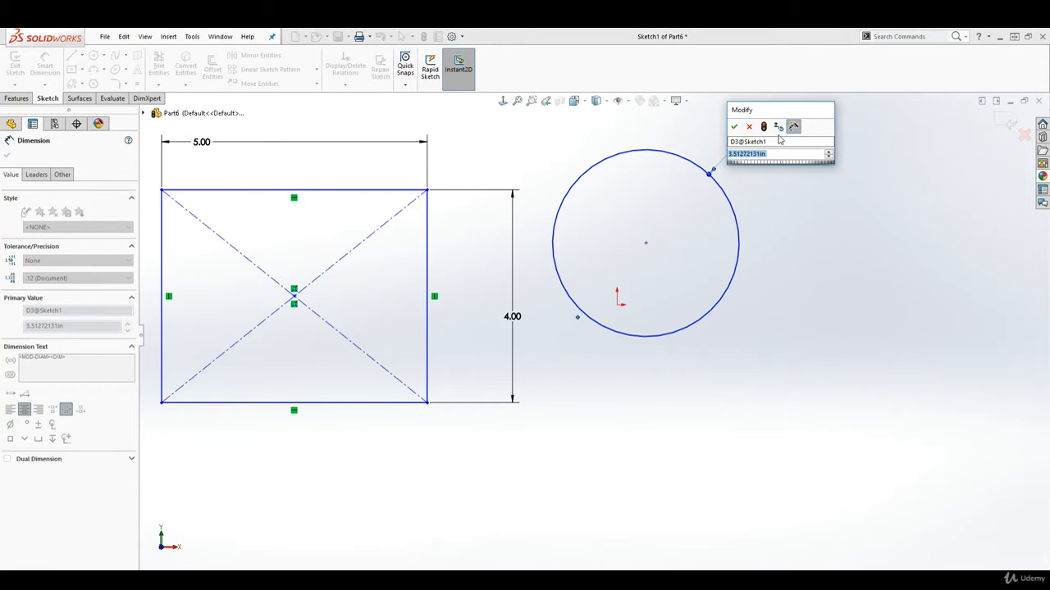
text(4)
key(Return)
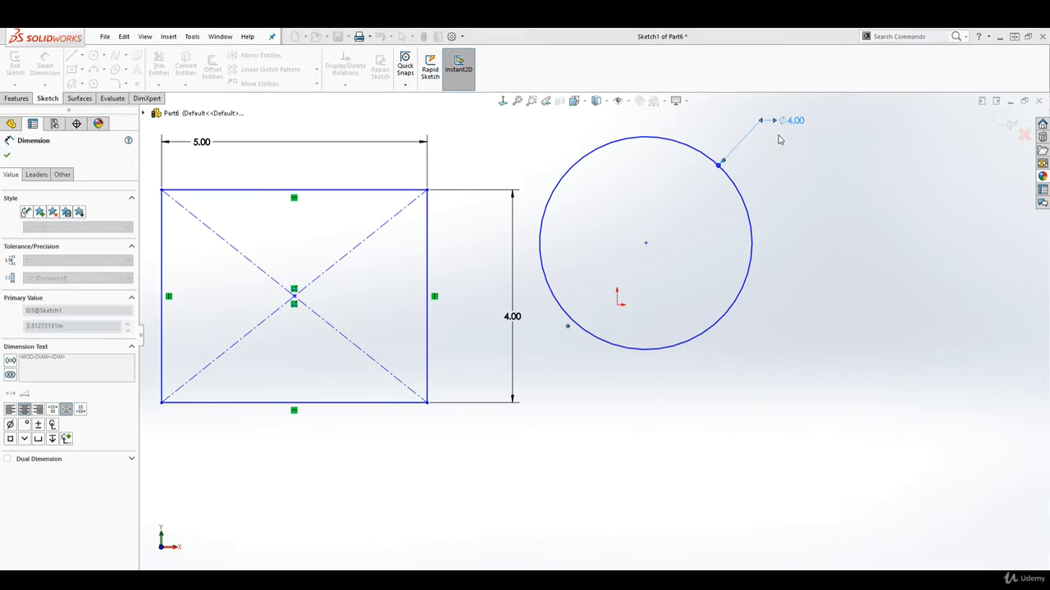
key(f)
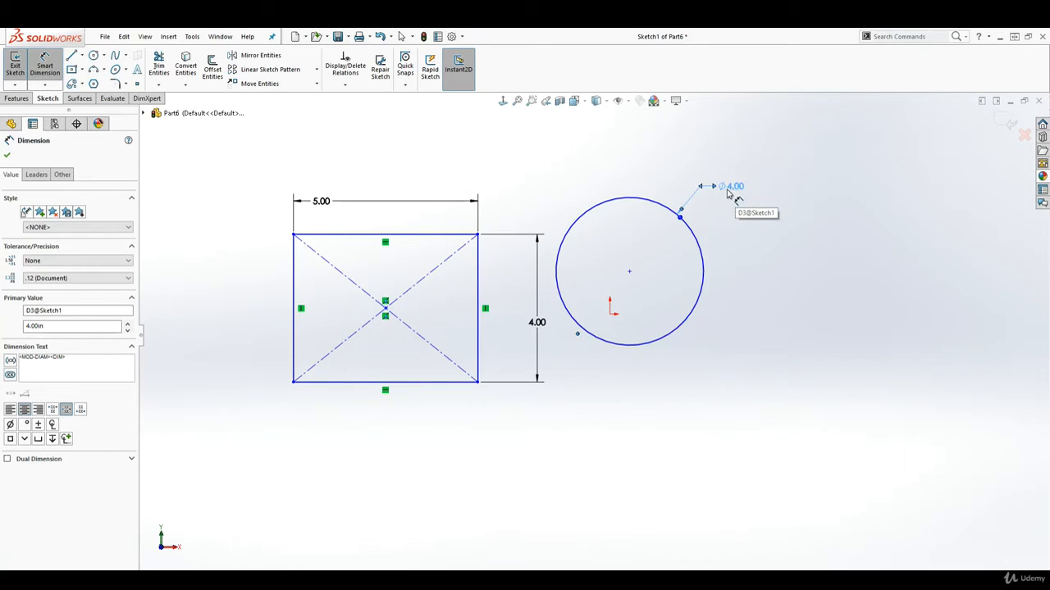
key(Escape)
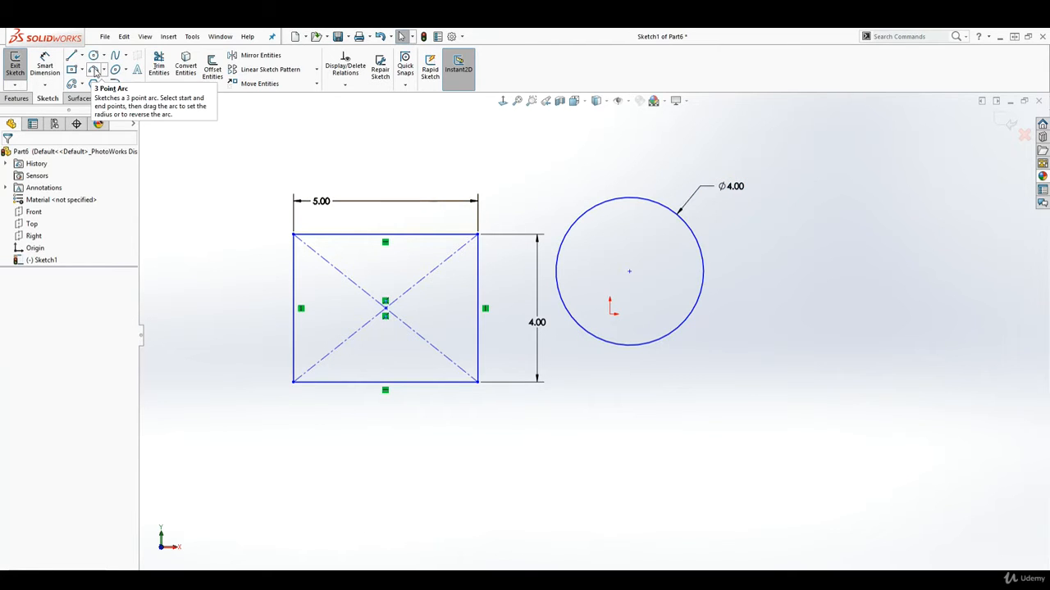
Sketch an upward-bulging semicircular 3 Point Arc with level endpoints to the right of the circle
click(95, 72)
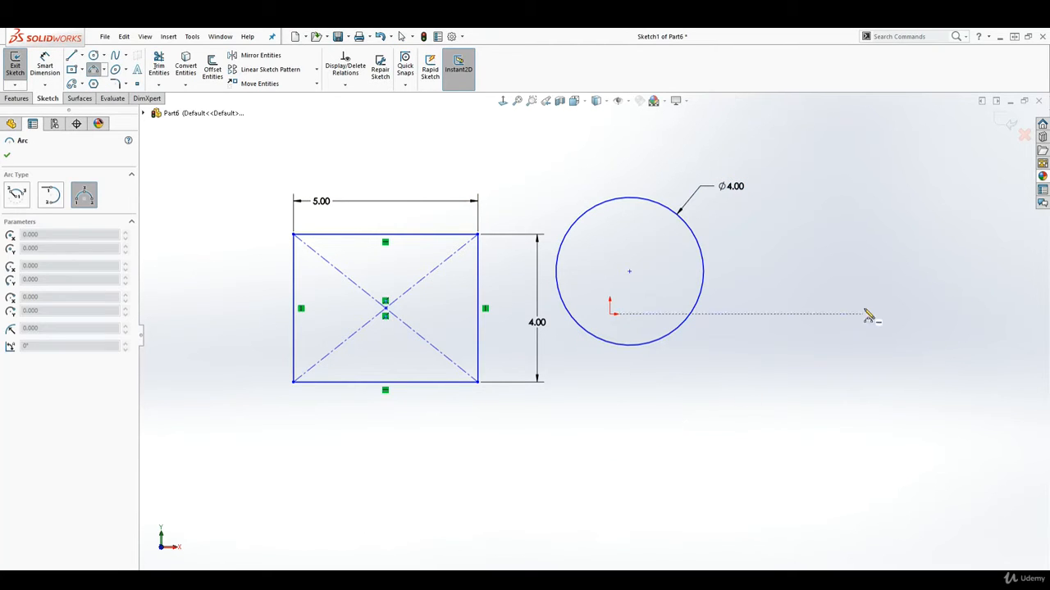
scroll(853, 296, down, 4)
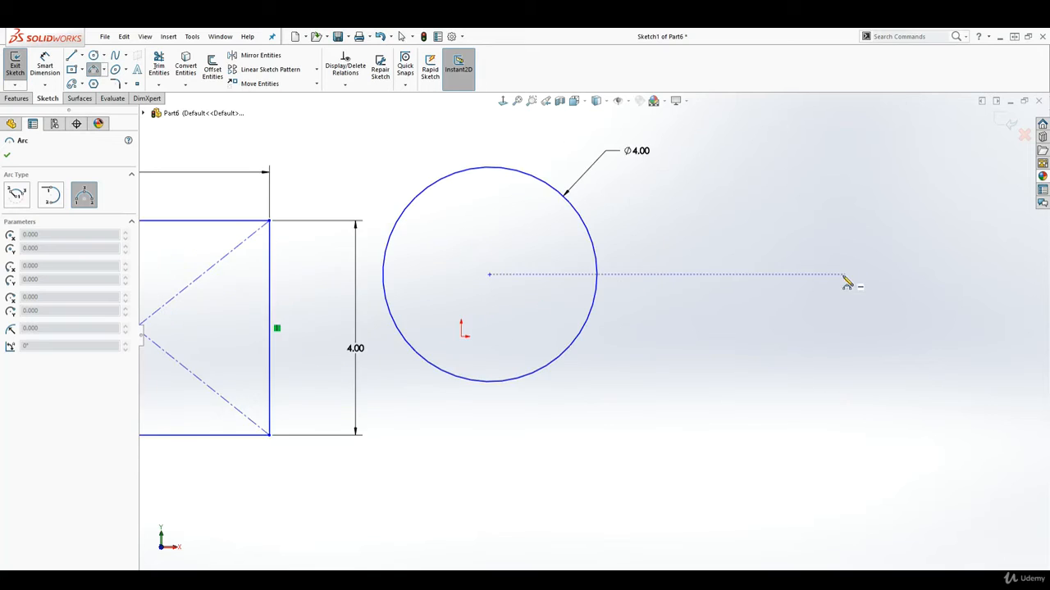
click(630, 345)
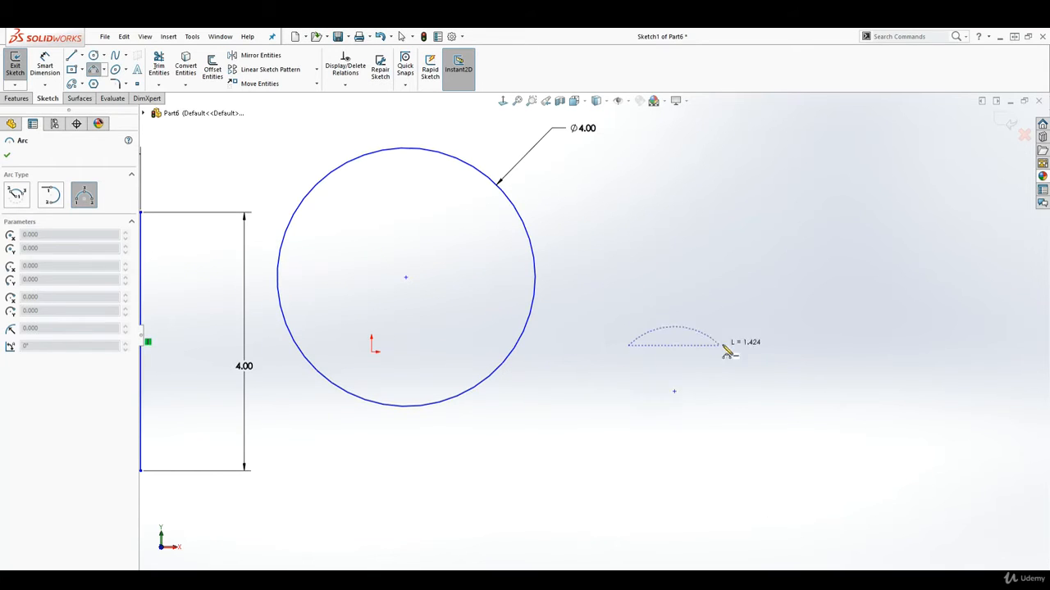
click(833, 346)
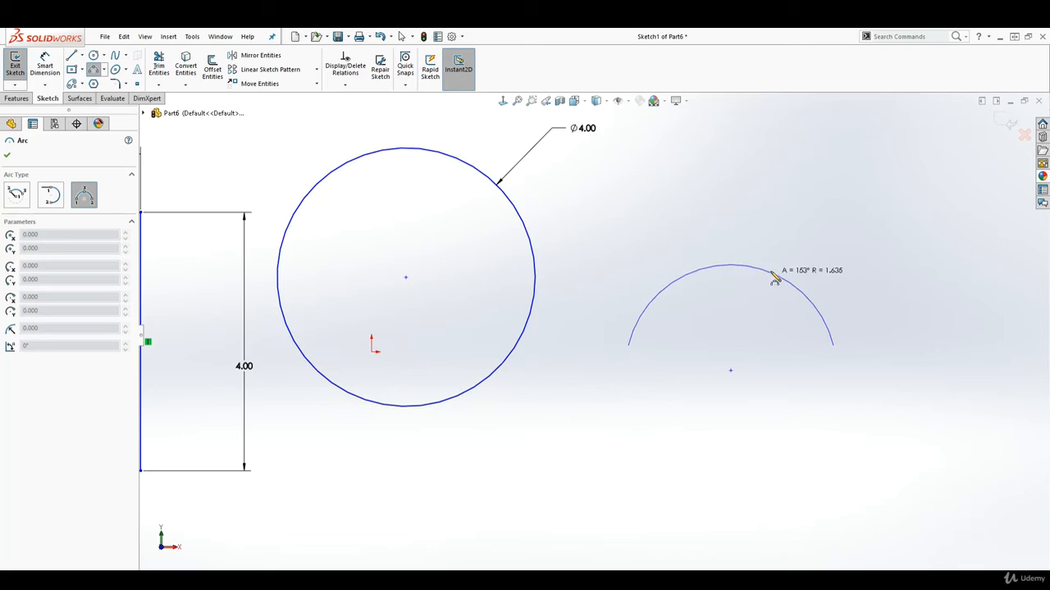
click(734, 246)
key(Escape)
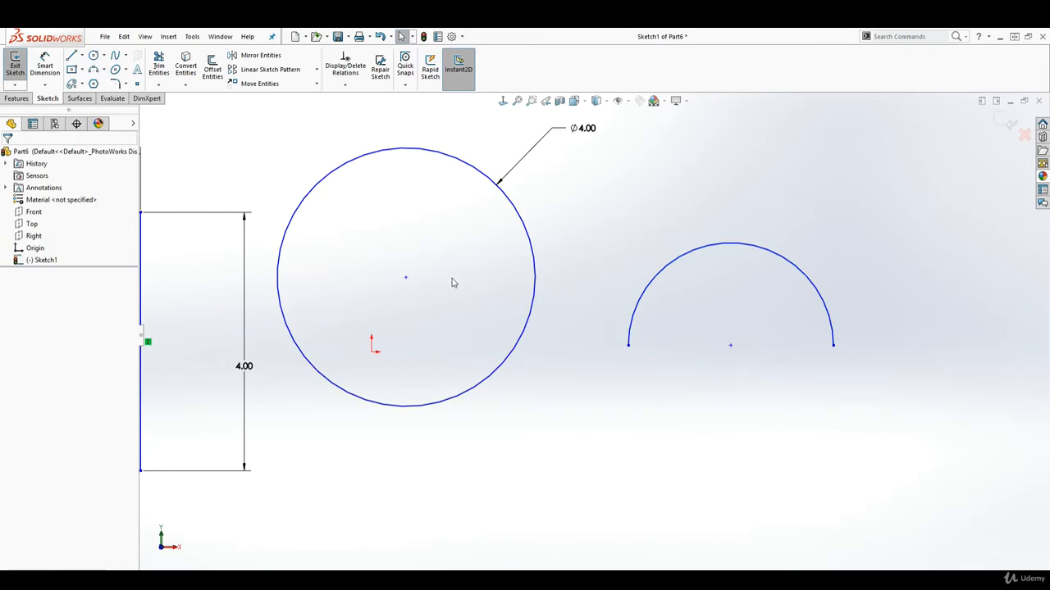
Close the semicircular arc with a horizontal line between its two endpoints
click(71, 55)
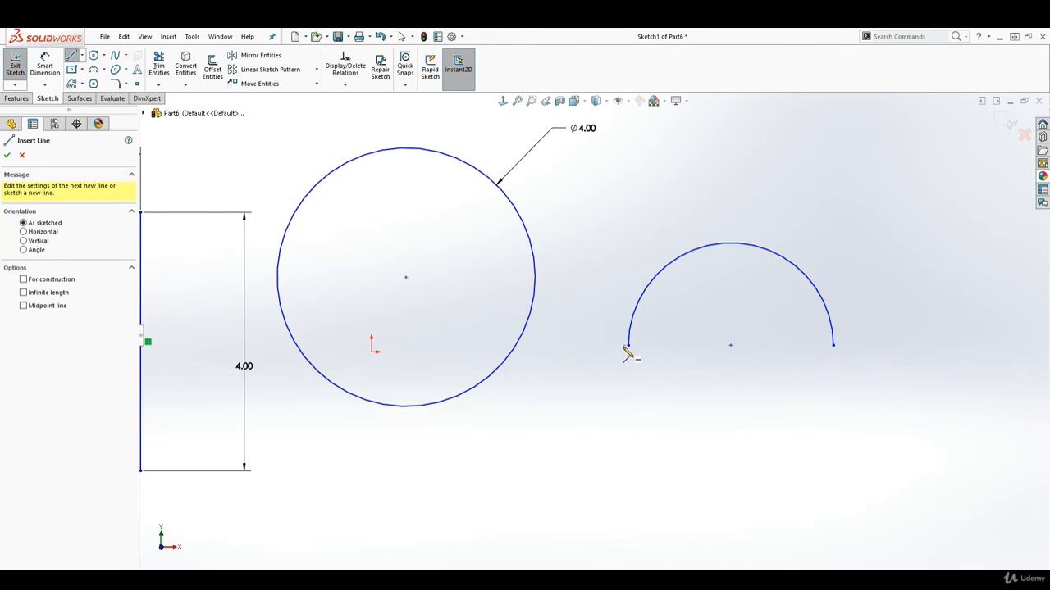
click(628, 346)
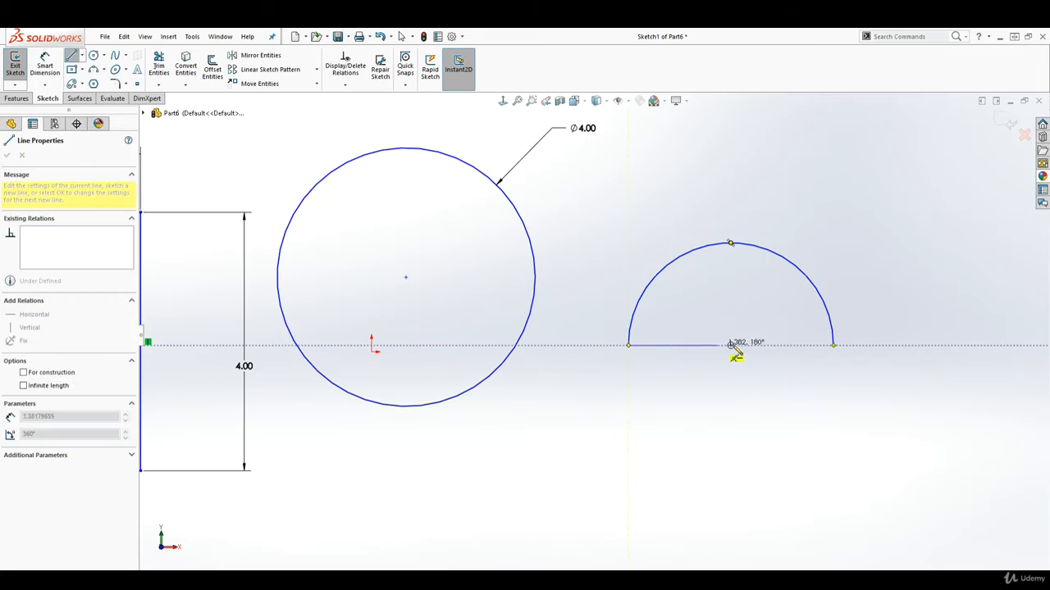
click(833, 345)
key(Escape)
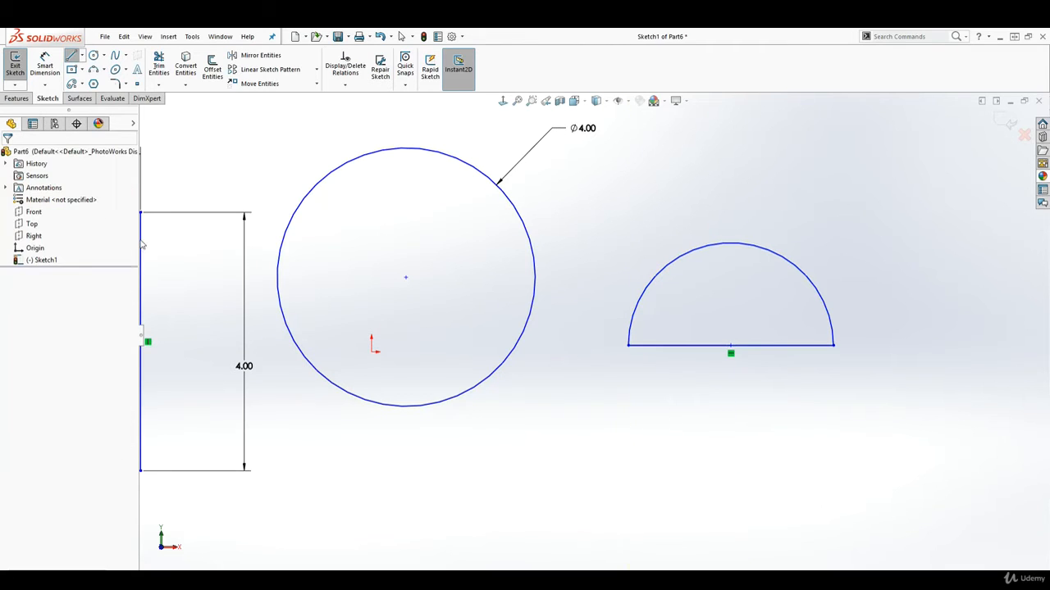
Dimension the arc's radius and set it to 2 in
click(45, 64)
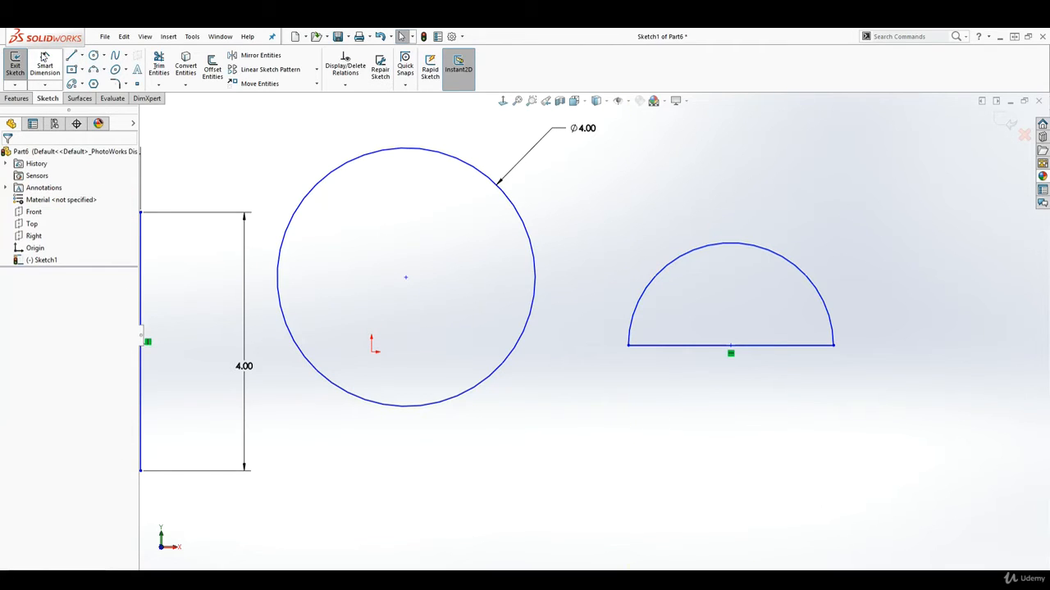
click(762, 252)
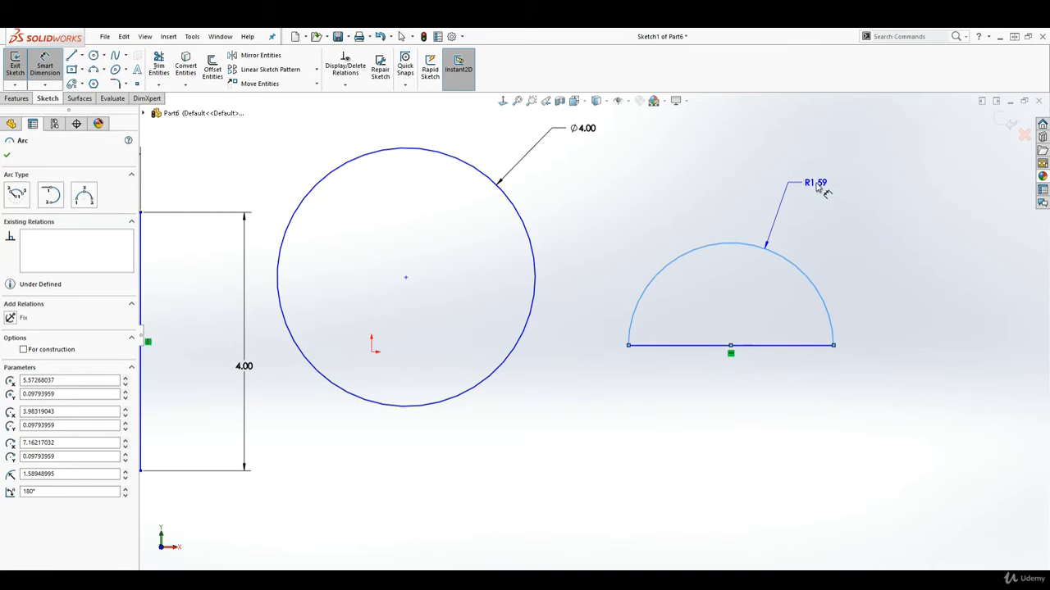
click(812, 187)
text(2)
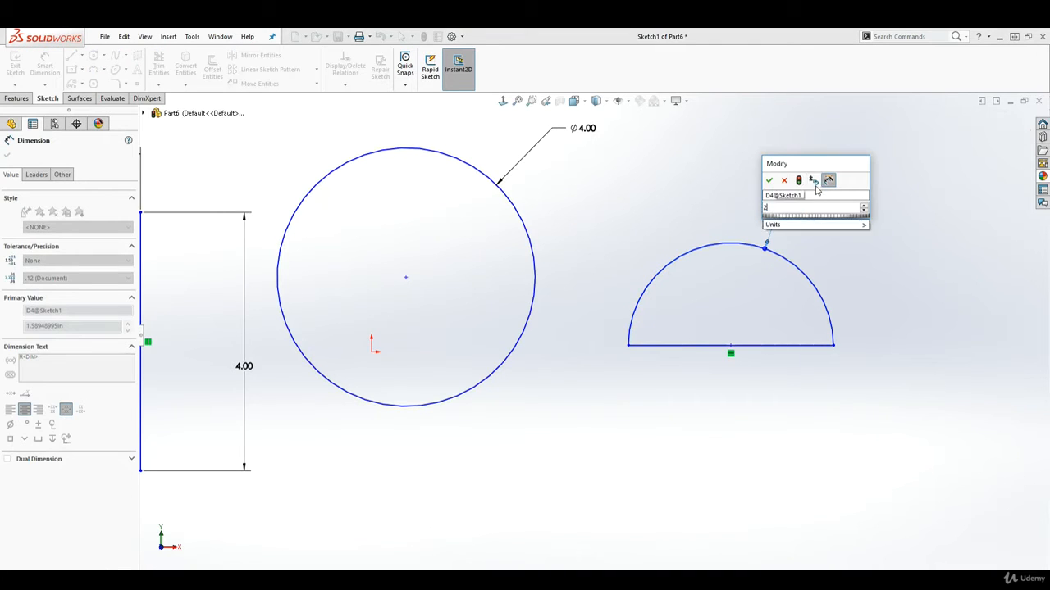
key(Return)
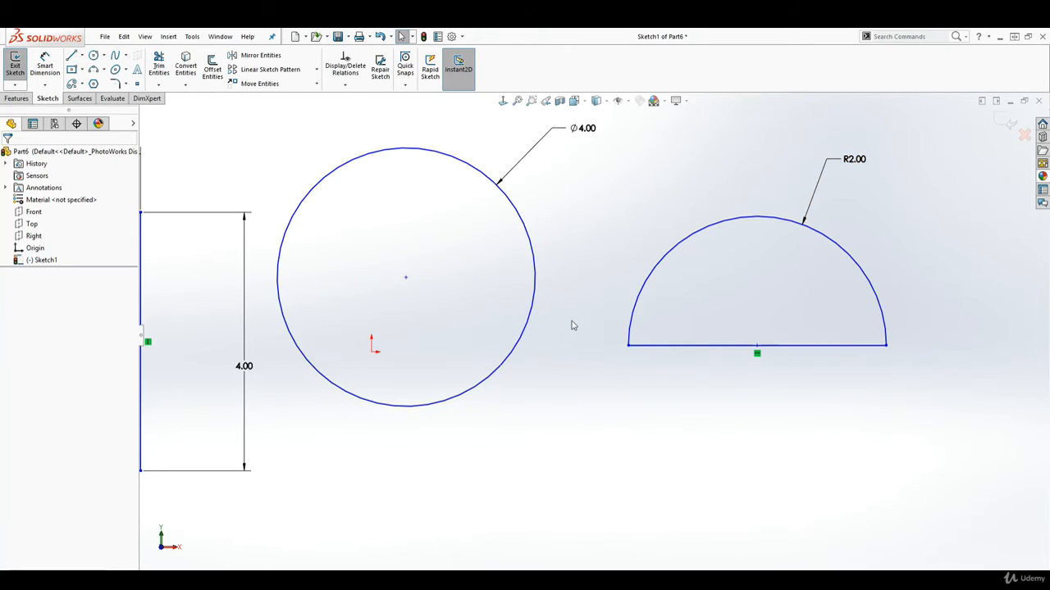
Sketch a closed four-sided line shape below the circle, with a horizontal base about 6.2 in long and a wider horizontal top about 9.2 in long
scroll(658, 429, up, 7)
scroll(661, 443, down, 2)
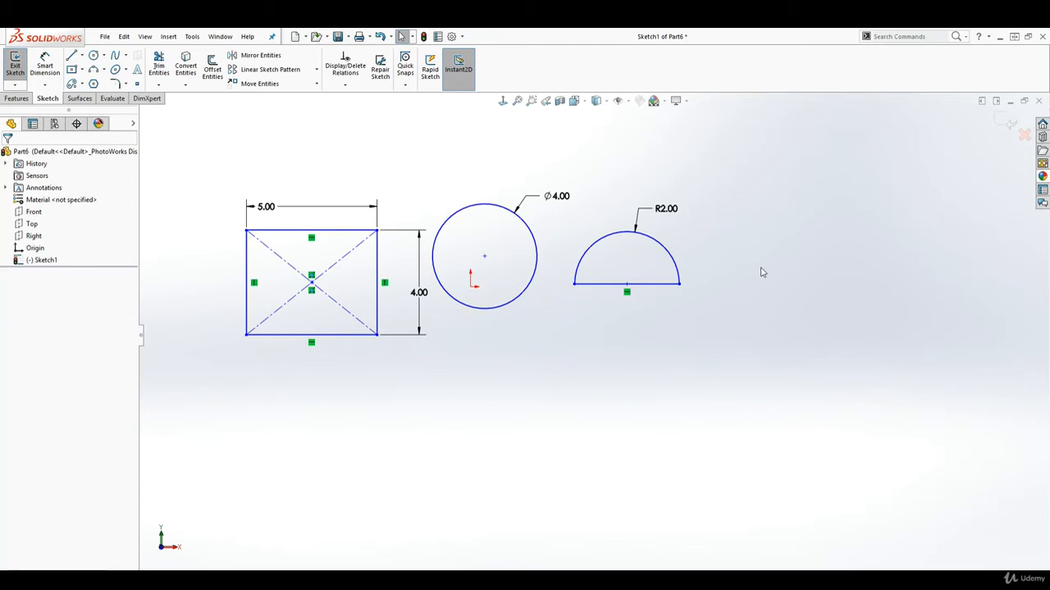
click(71, 55)
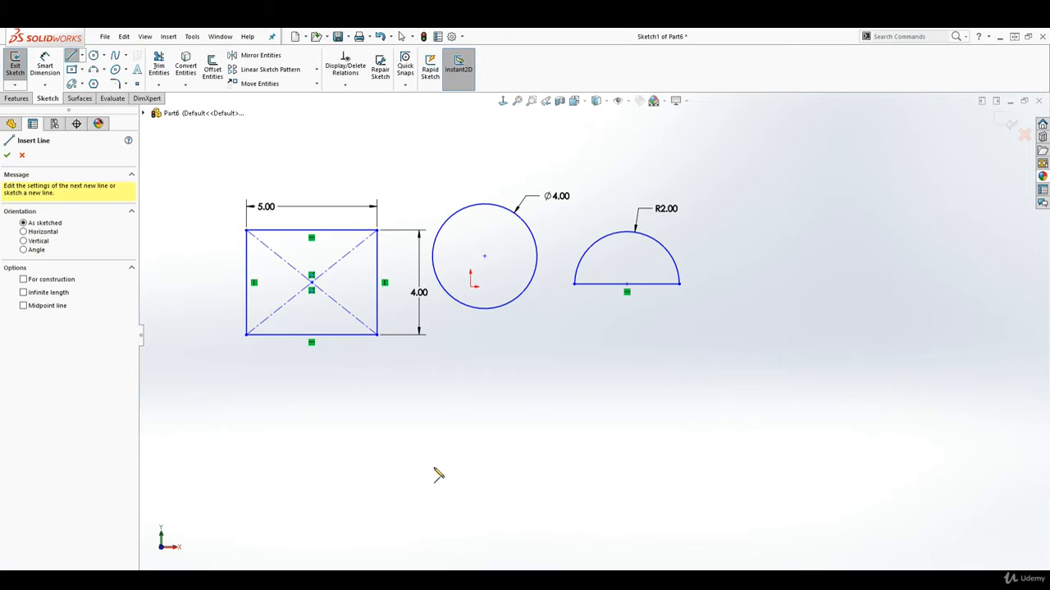
drag(433, 467, 596, 468)
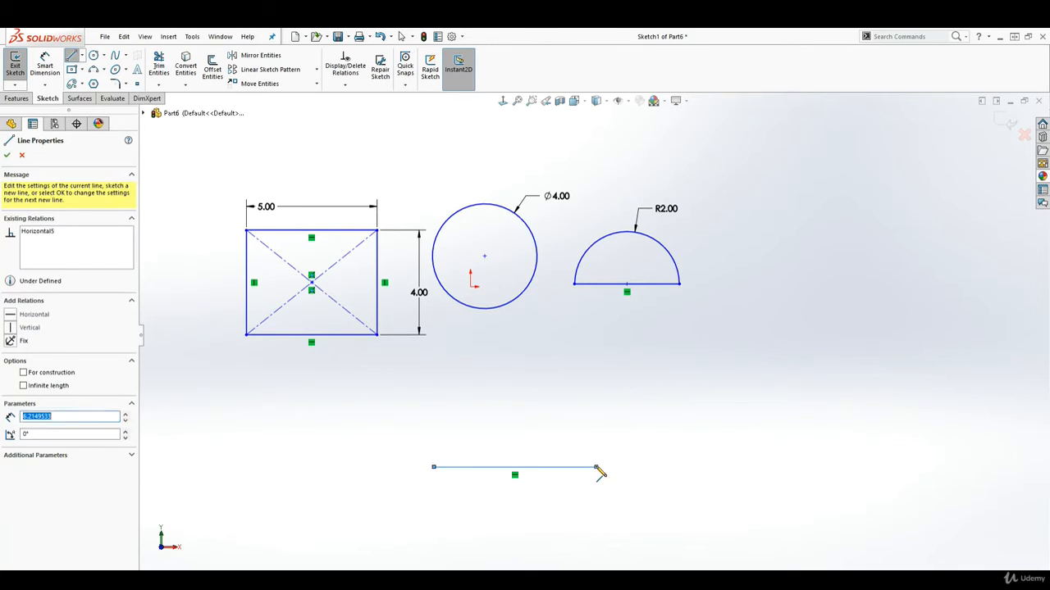
click(662, 348)
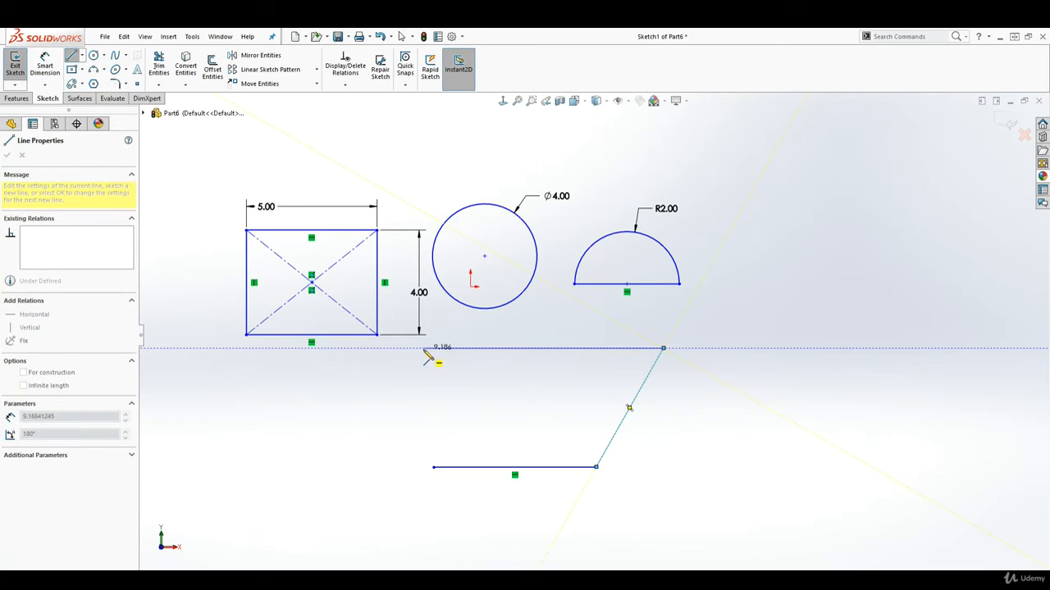
click(421, 349)
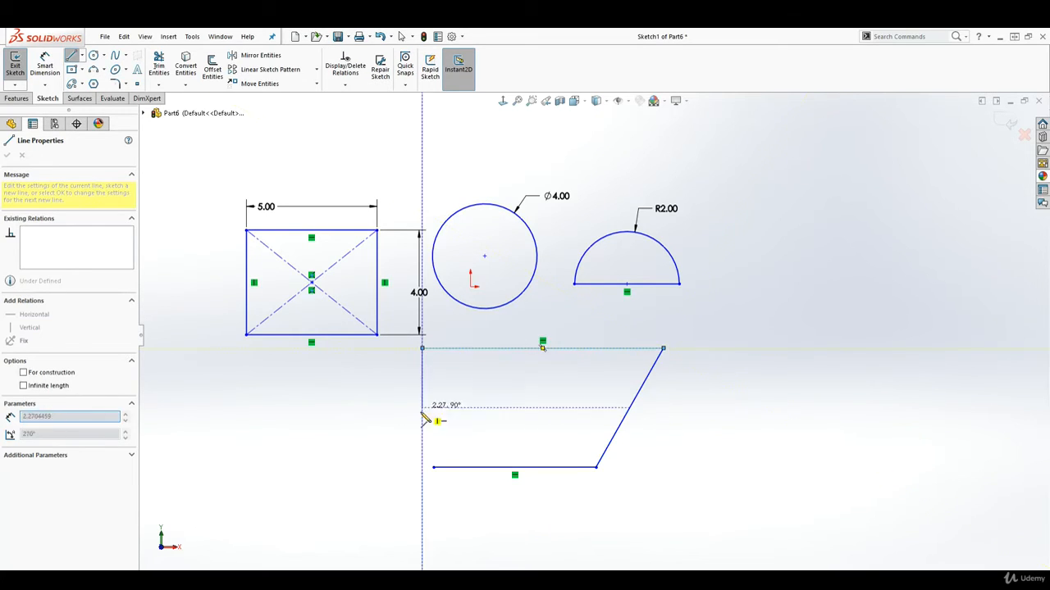
click(434, 467)
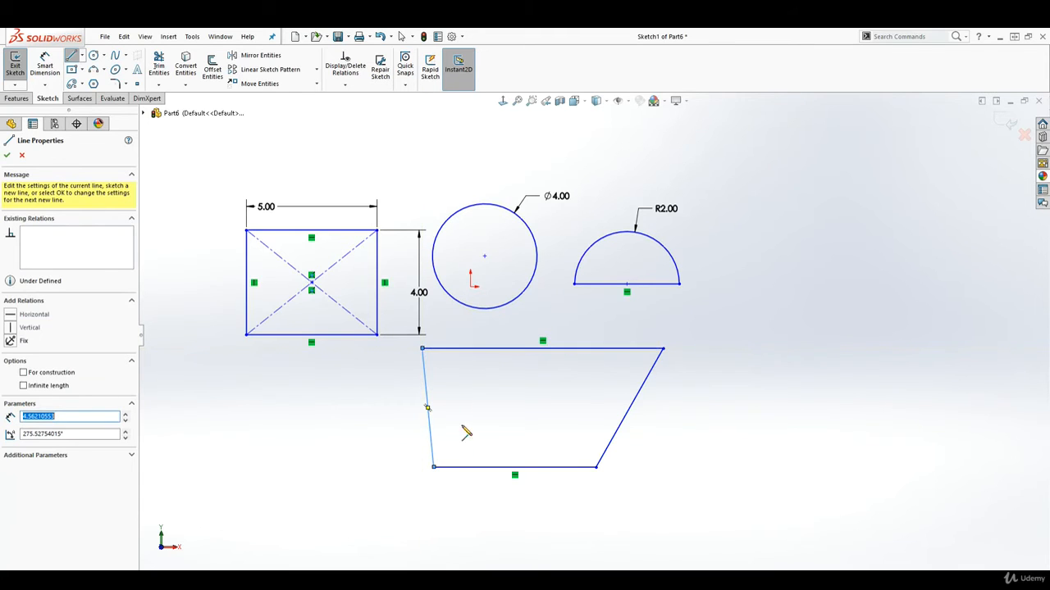
scroll(457, 375, down, 3)
key(Escape)
scroll(495, 402, up, 3)
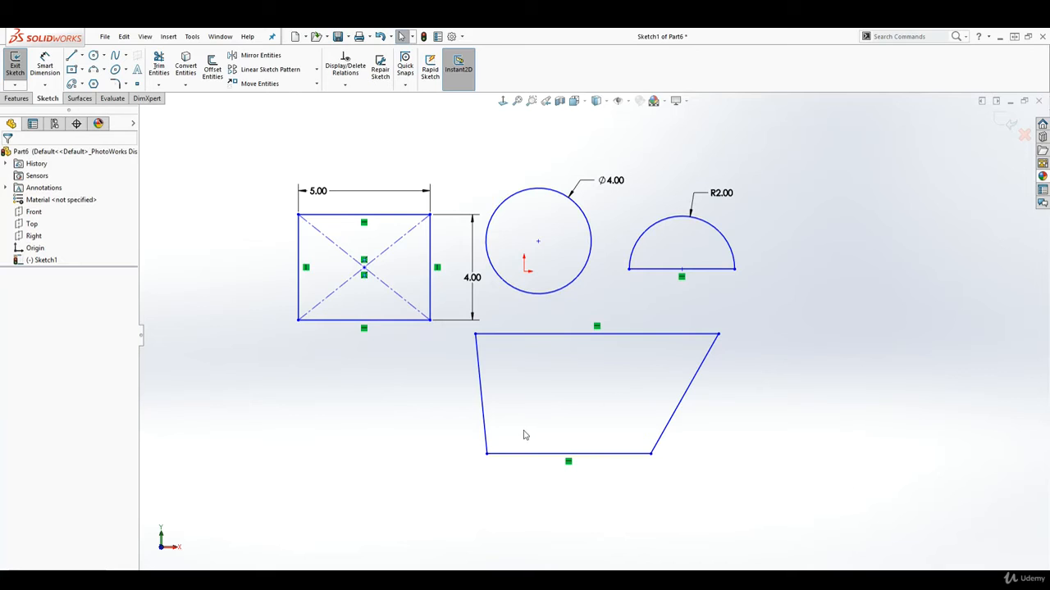
Dimension the bottom edge of the four-sided shape and set it to 6 in
click(44, 66)
click(602, 456)
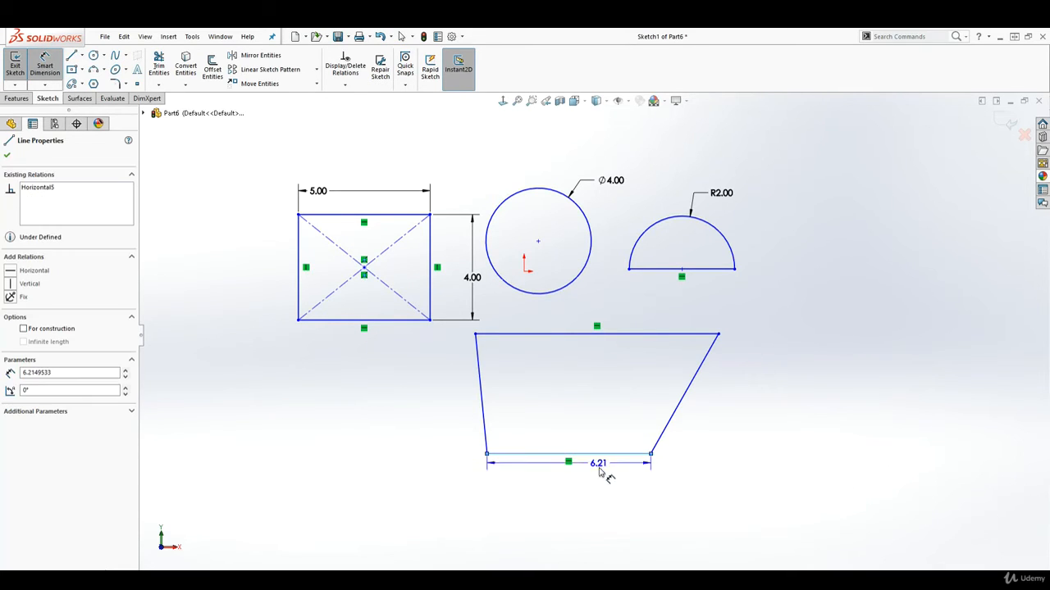
click(596, 502)
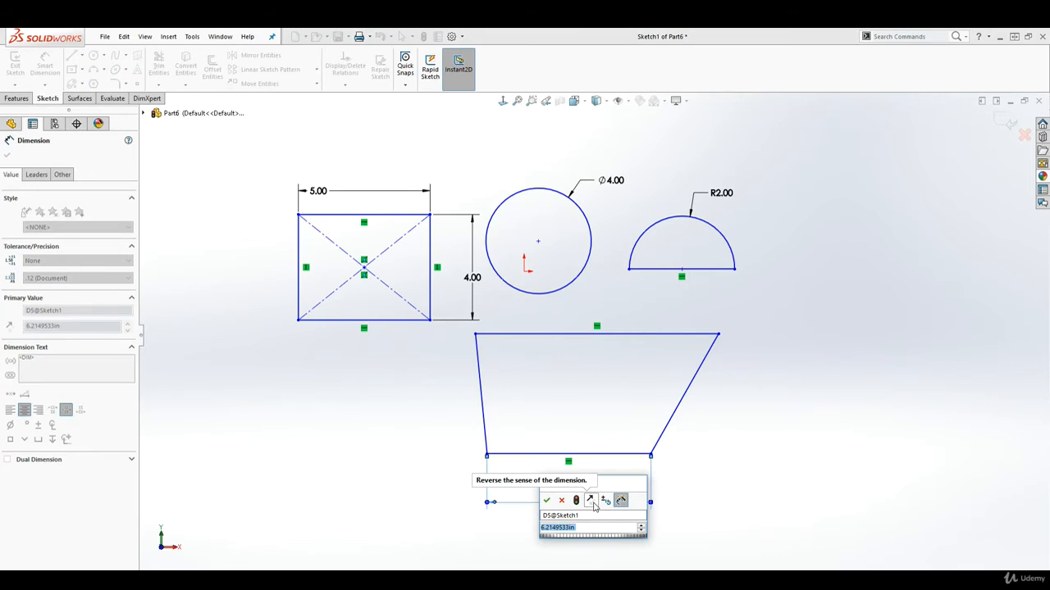
text(6)
key(Return)
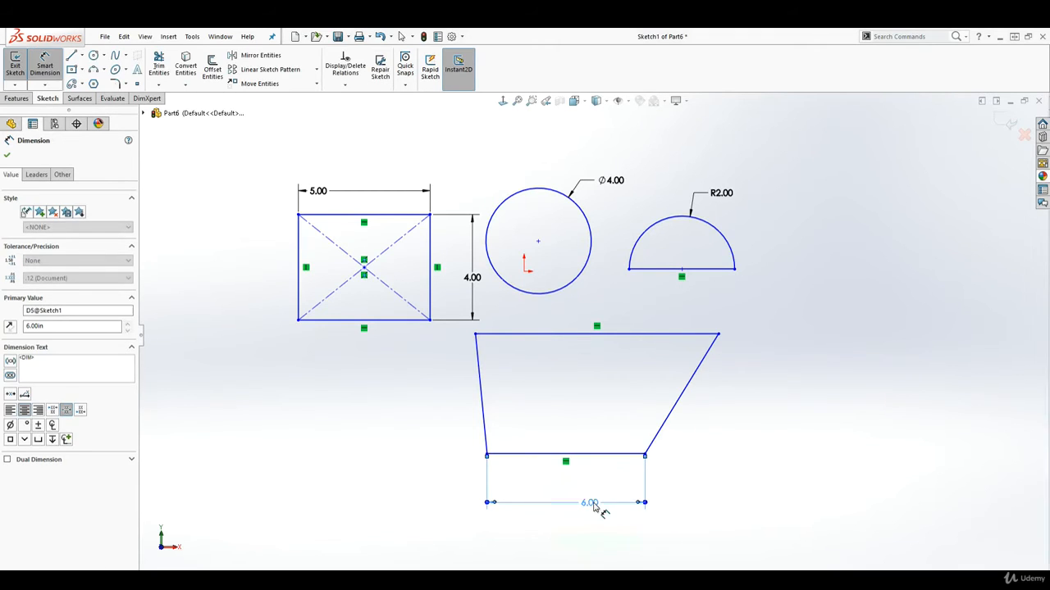
key(Escape)
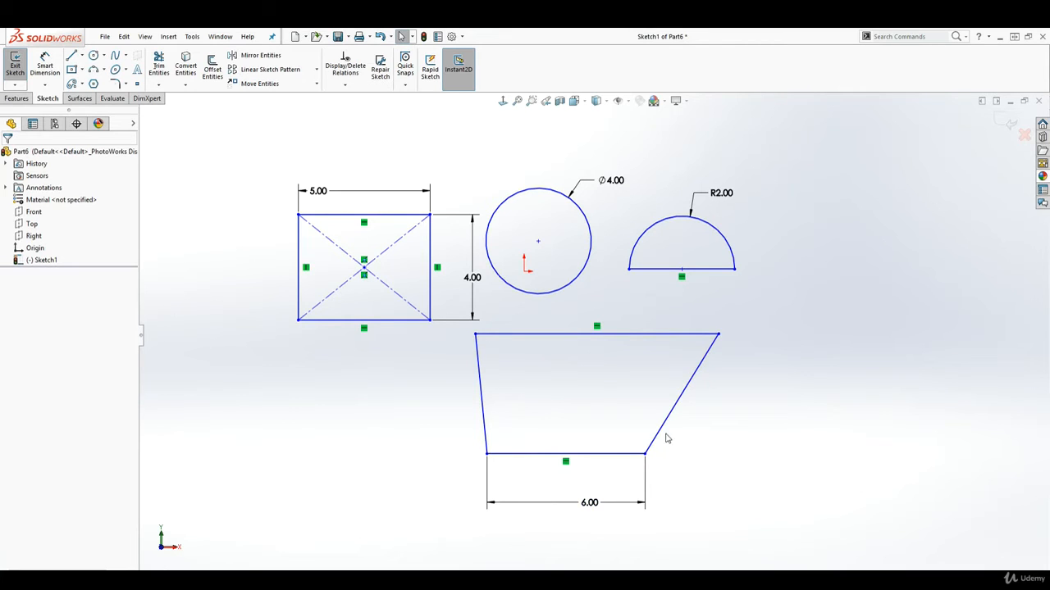
Dimension the interior angle between the four-sided shape's bottom edge and its right side, and set it to 125 degrees
click(45, 59)
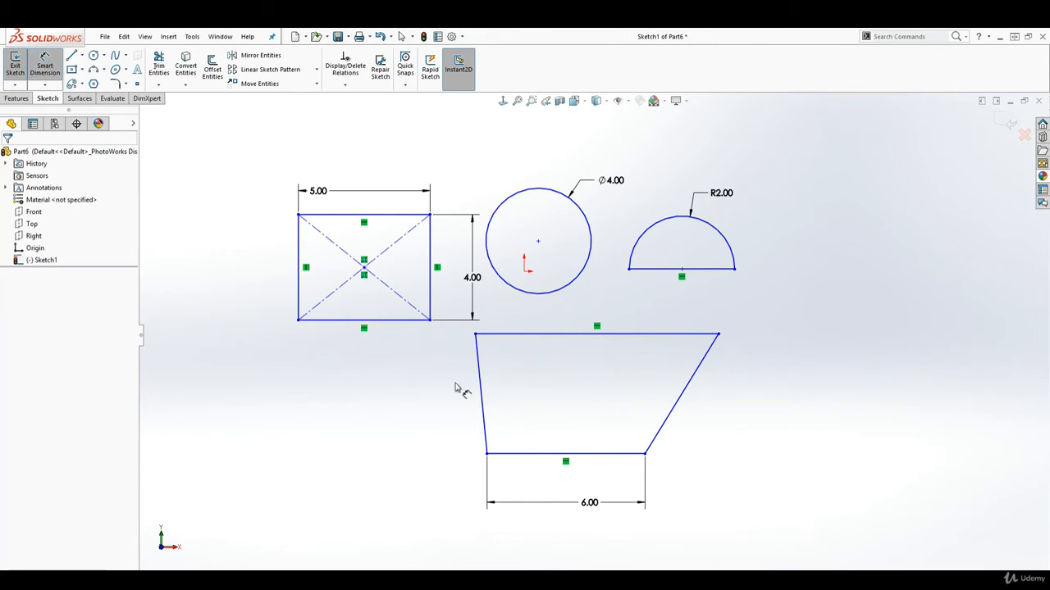
click(584, 456)
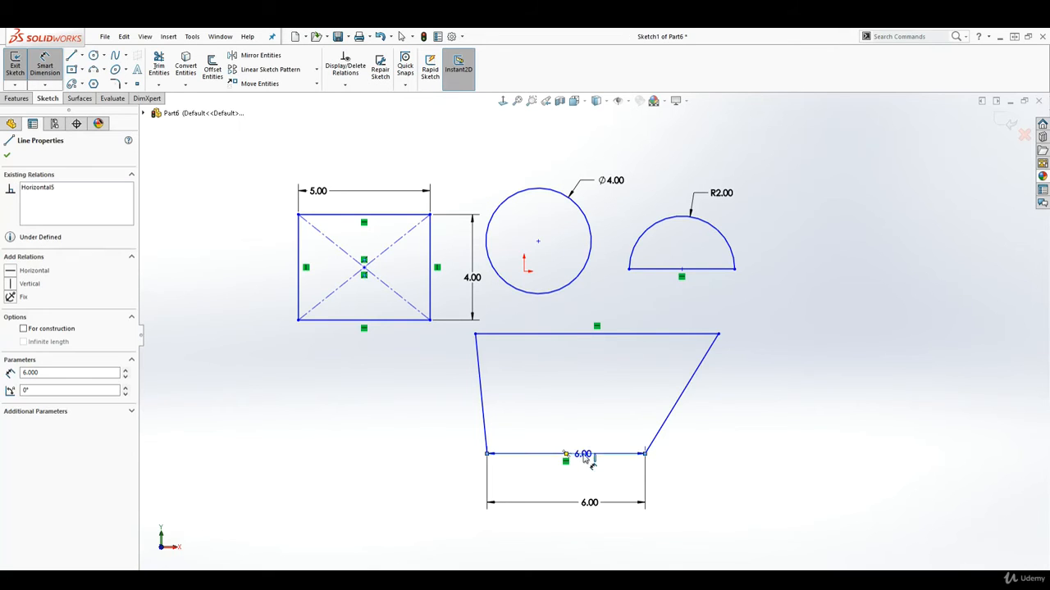
click(683, 394)
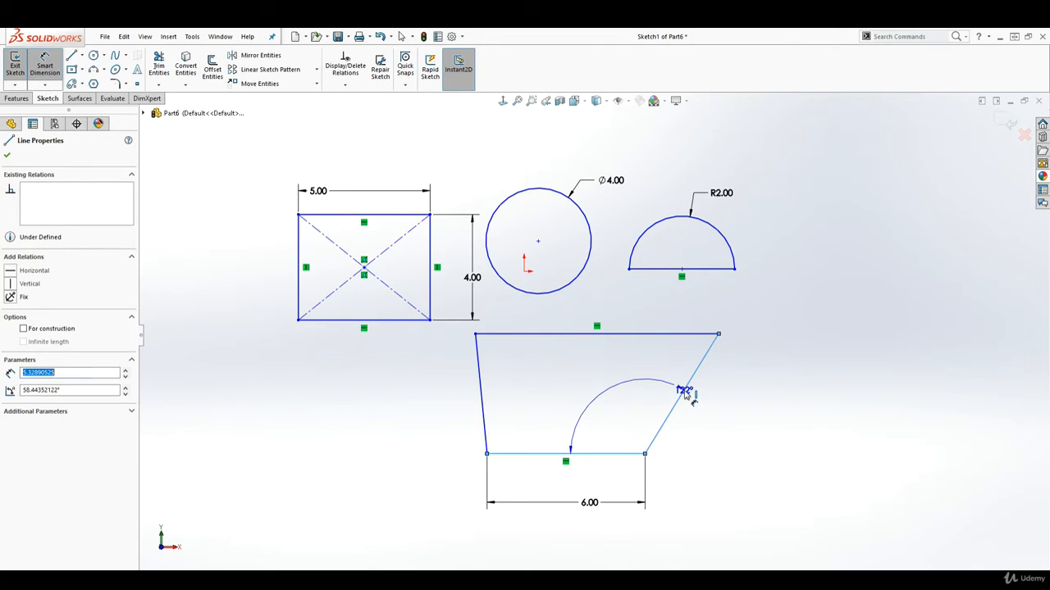
click(628, 419)
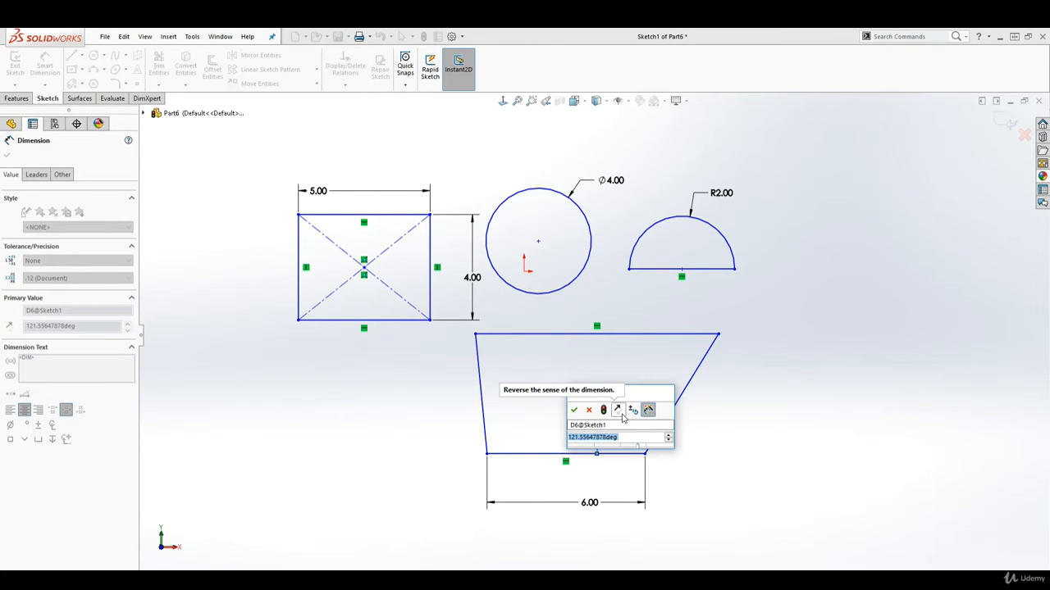
text(125)
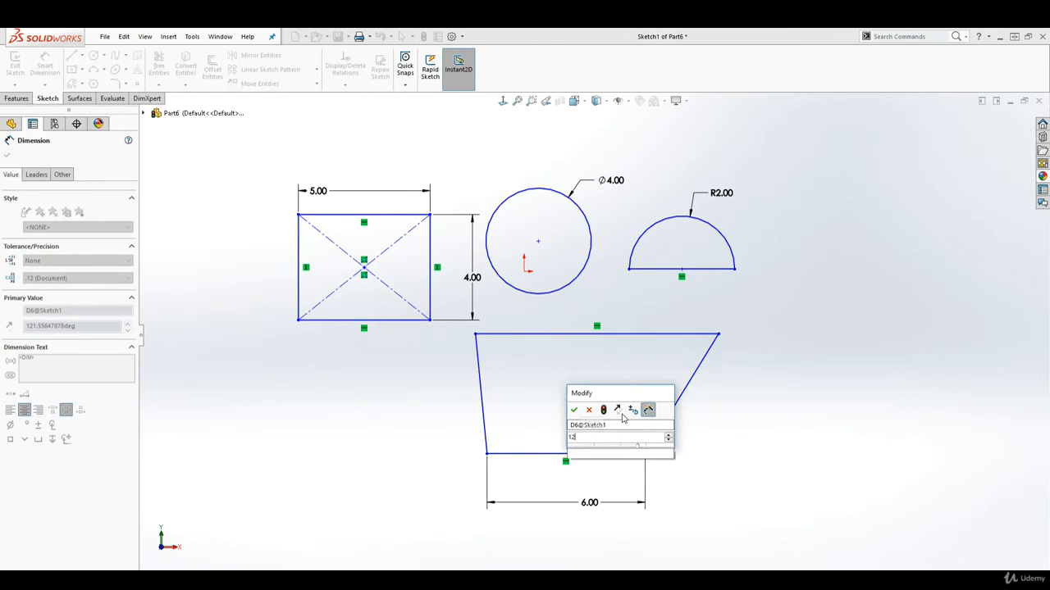
key(Return)
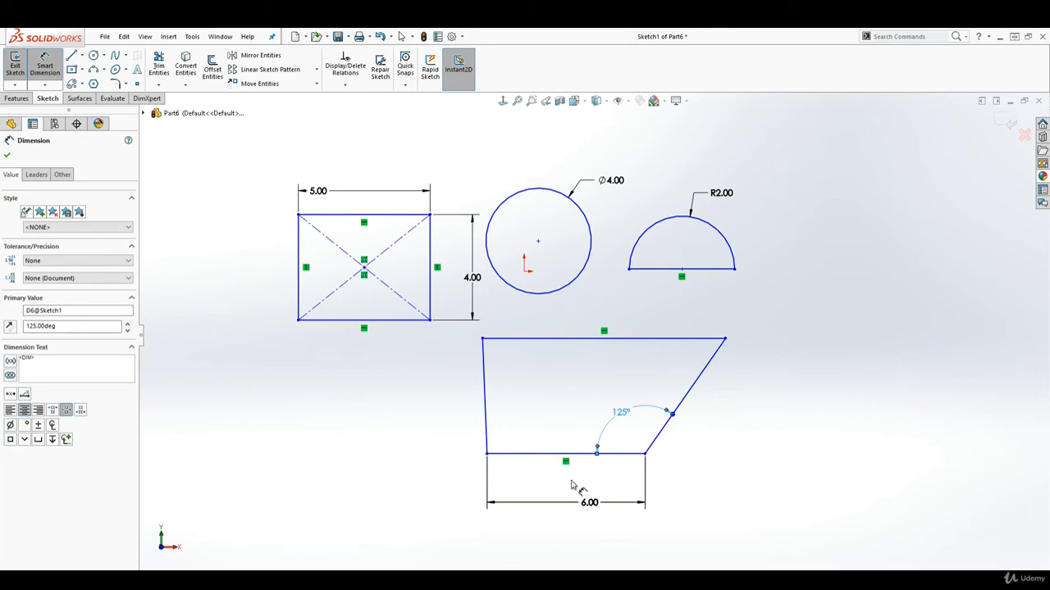
key(Escape)
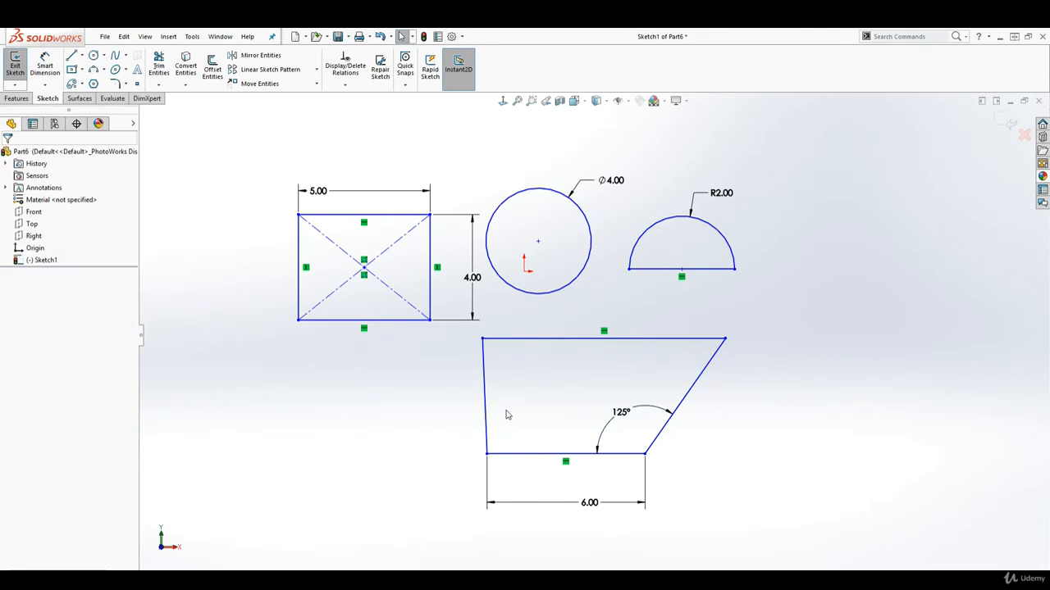
Move the four-sided shape's upper-left corner outward and slightly down so that its left side slants outward
click(479, 340)
drag(478, 343, 434, 351)
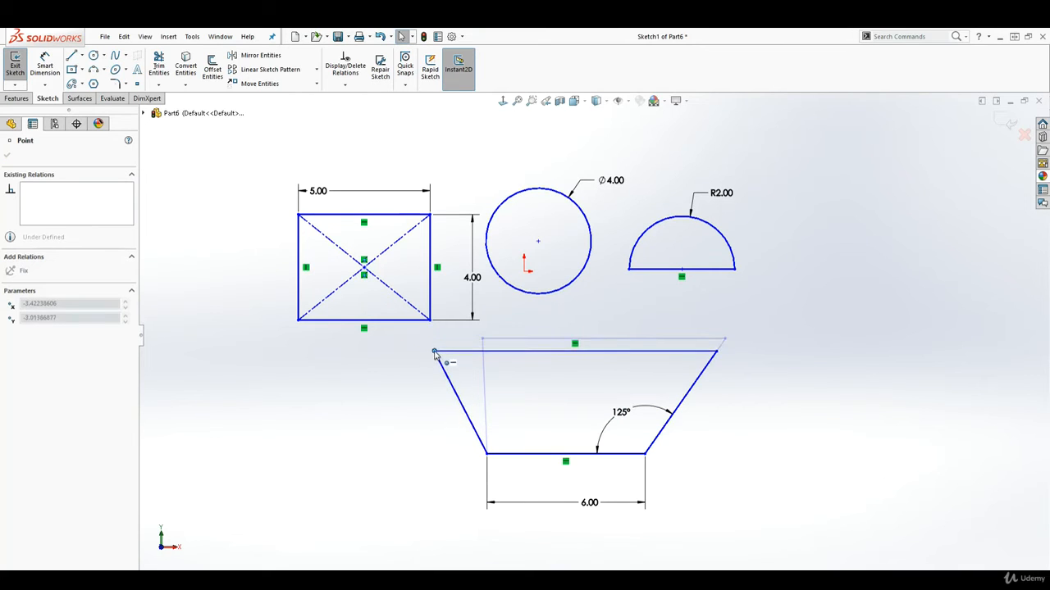
click(415, 441)
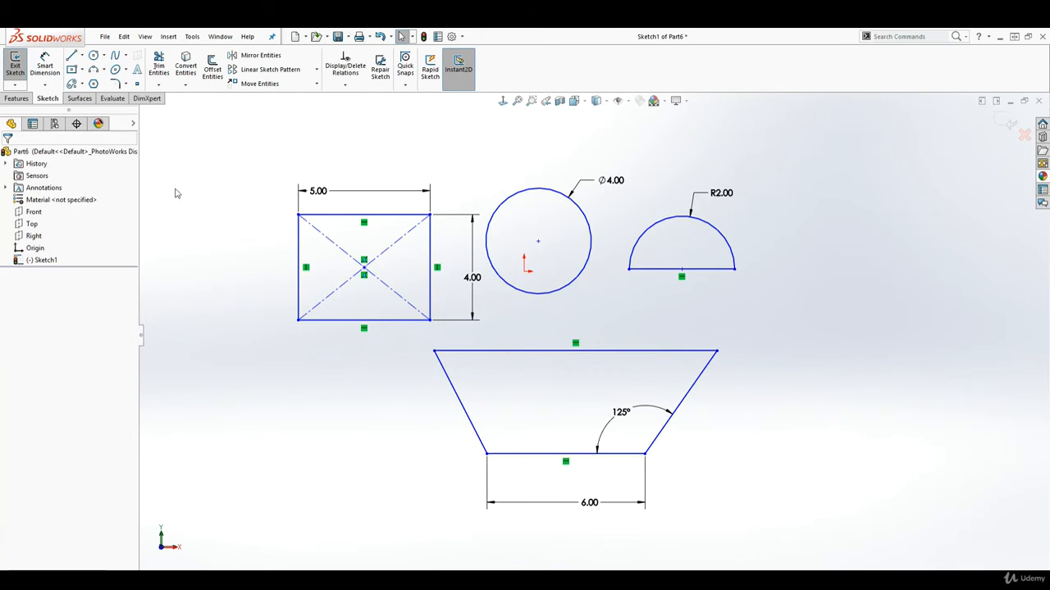
Dimension the interior angle between the four-sided shape's bottom edge and its left side, and set it to 125 degrees
click(45, 66)
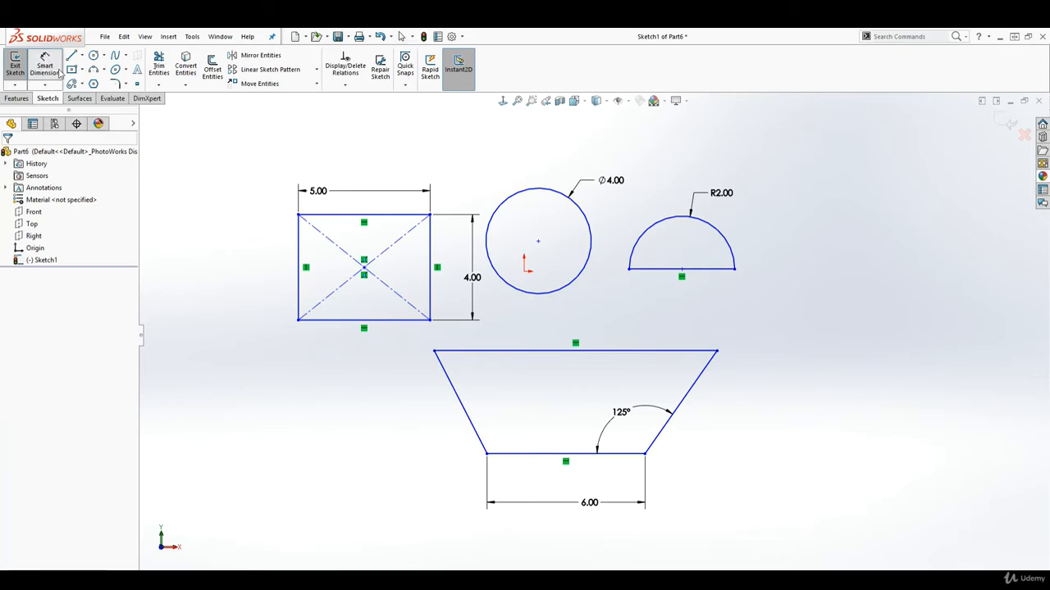
click(538, 453)
click(545, 453)
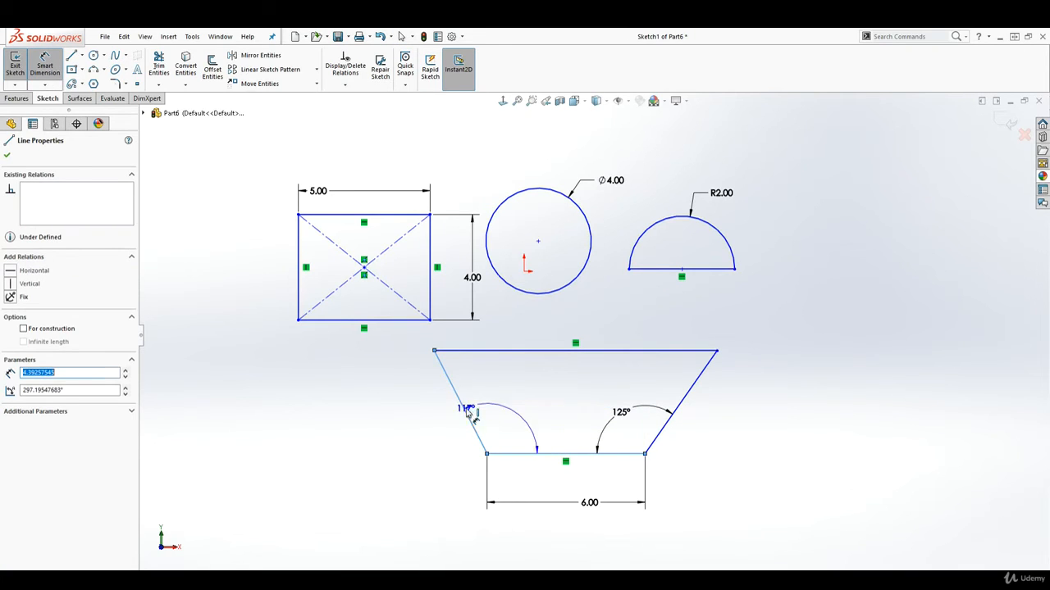
click(482, 398)
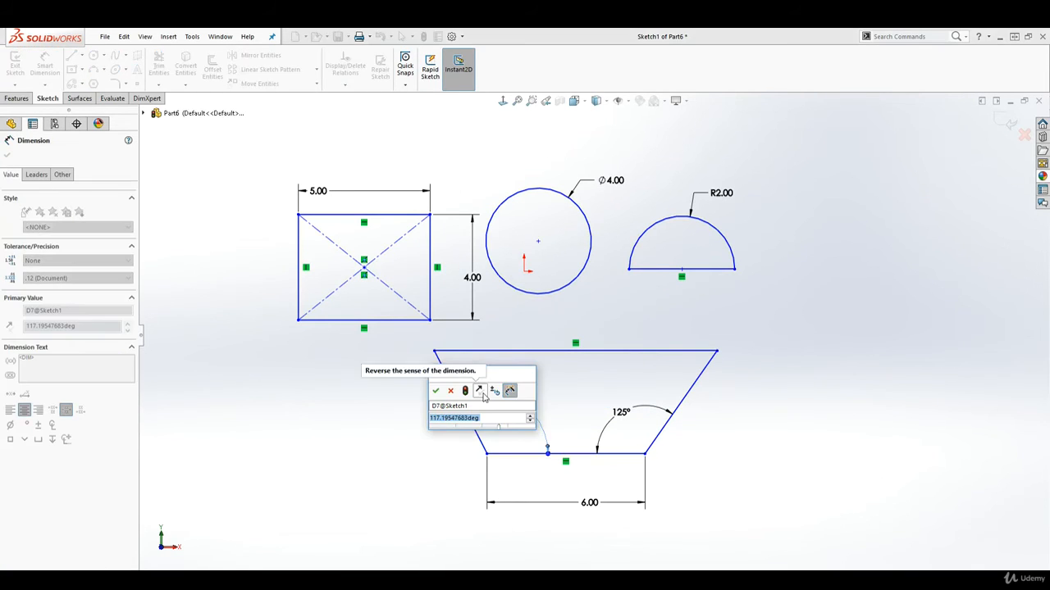
text(125)
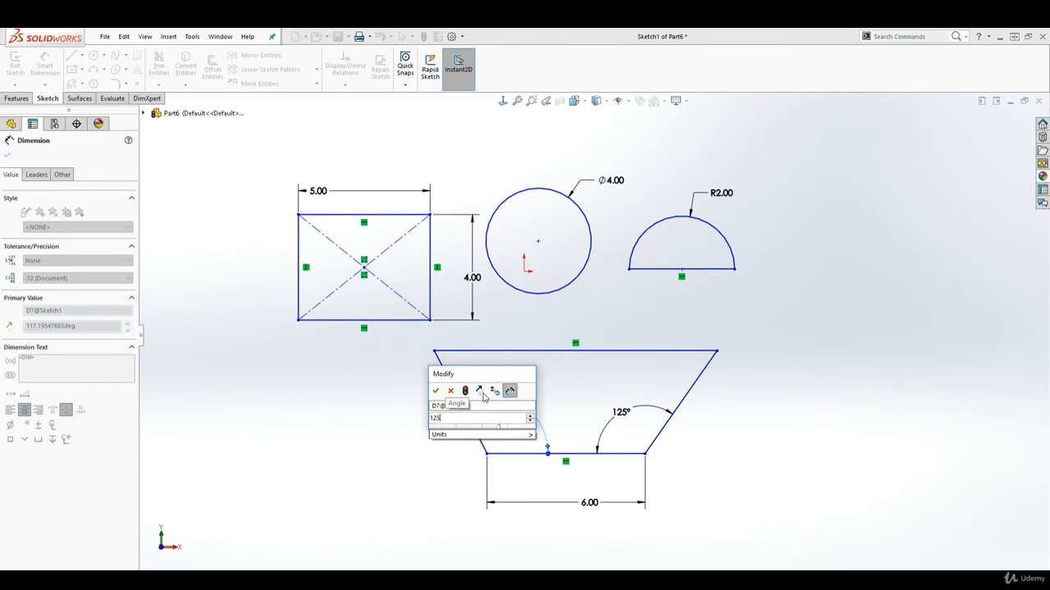
key(Return)
key(Escape)
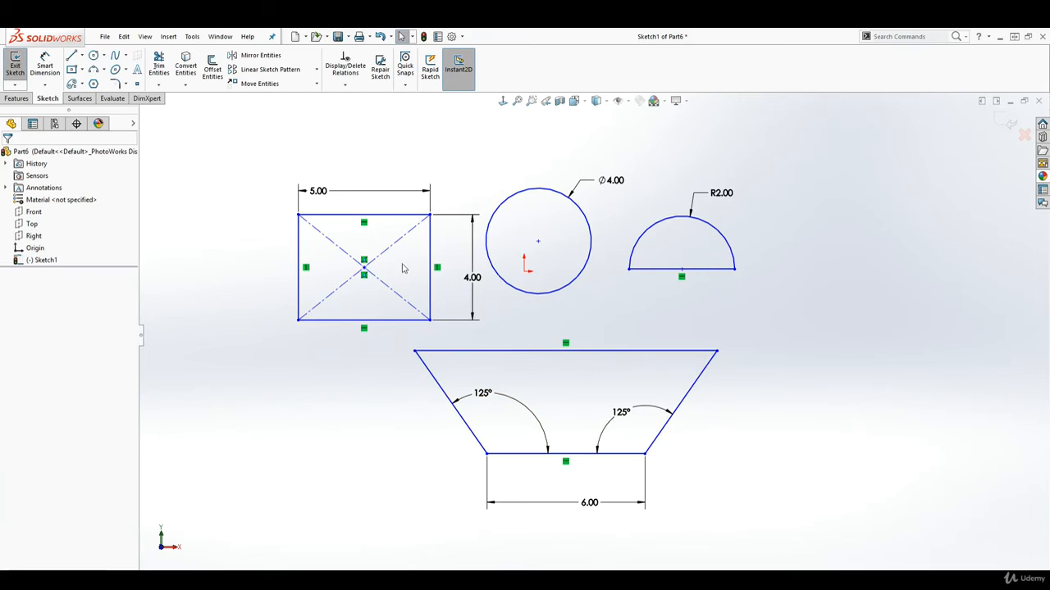
click(45, 66)
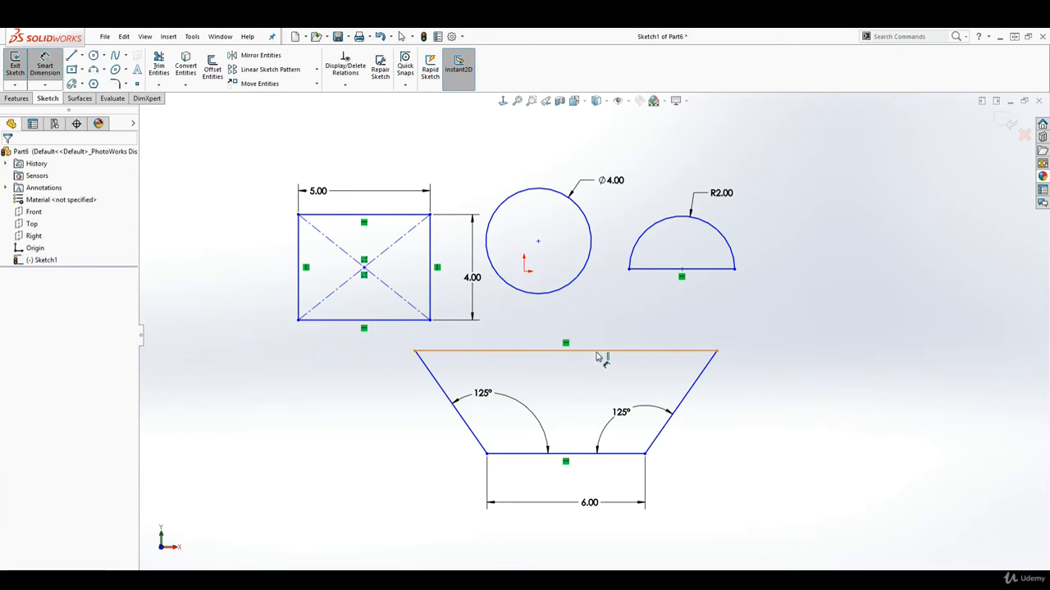
click(414, 351)
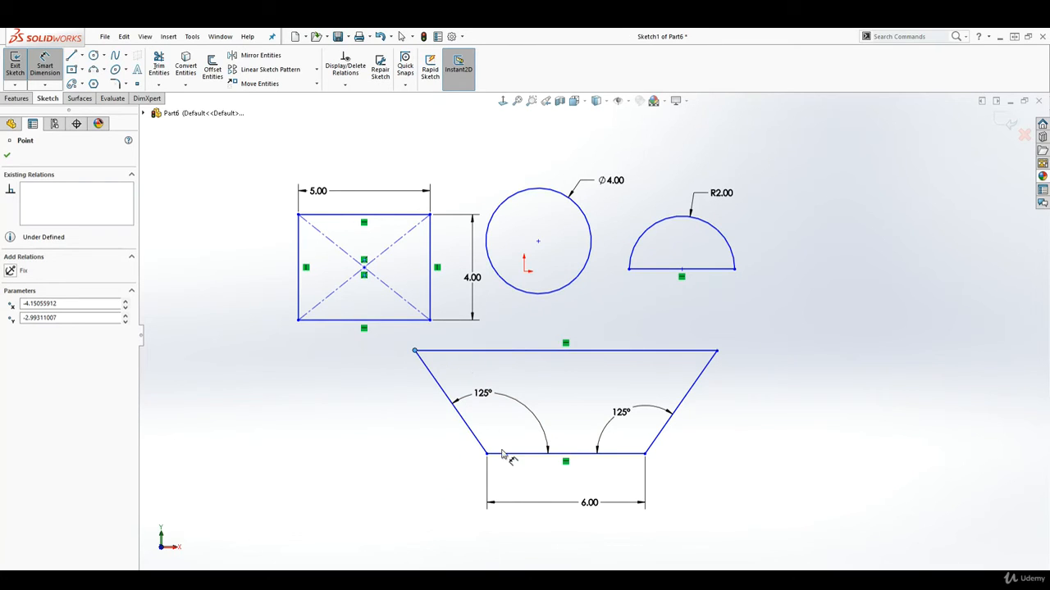
key(Escape)
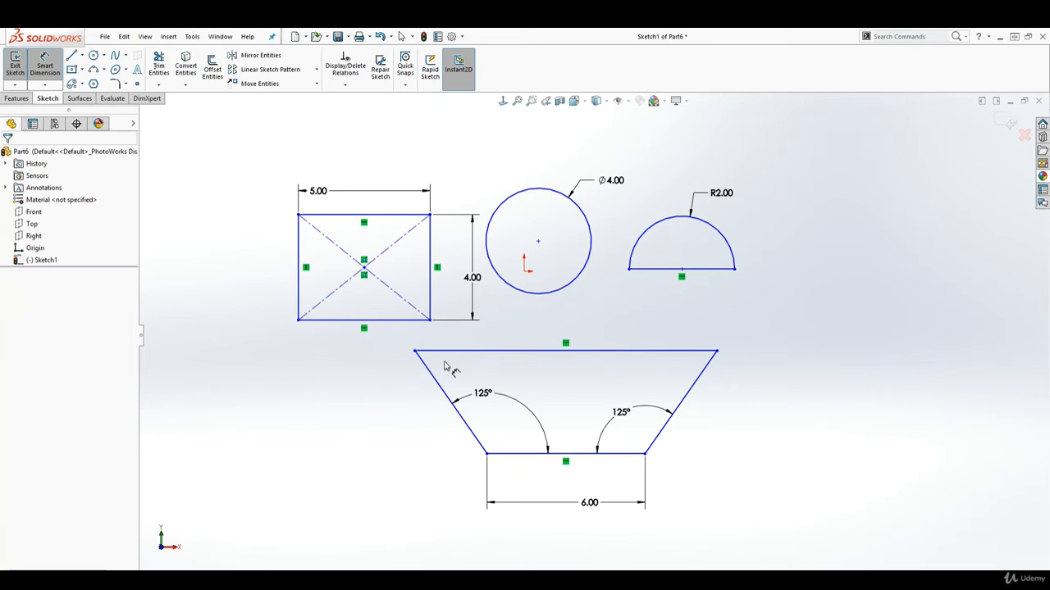
Dimension the vertical distance between the four-sided shape's top and bottom edges, and set it to 4 in
click(496, 353)
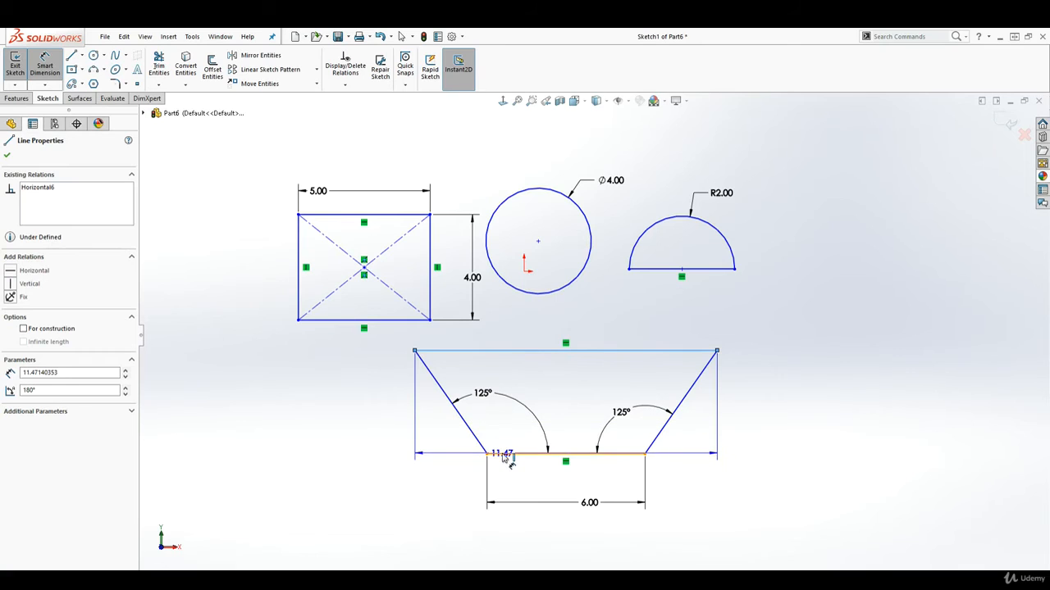
click(501, 452)
click(367, 422)
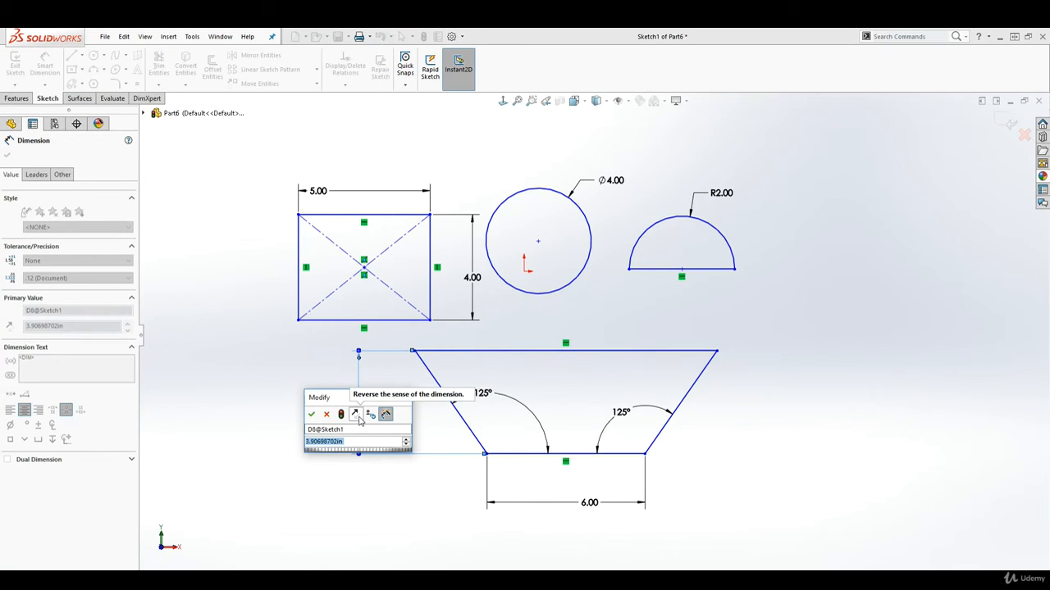
text(4)
key(Return)
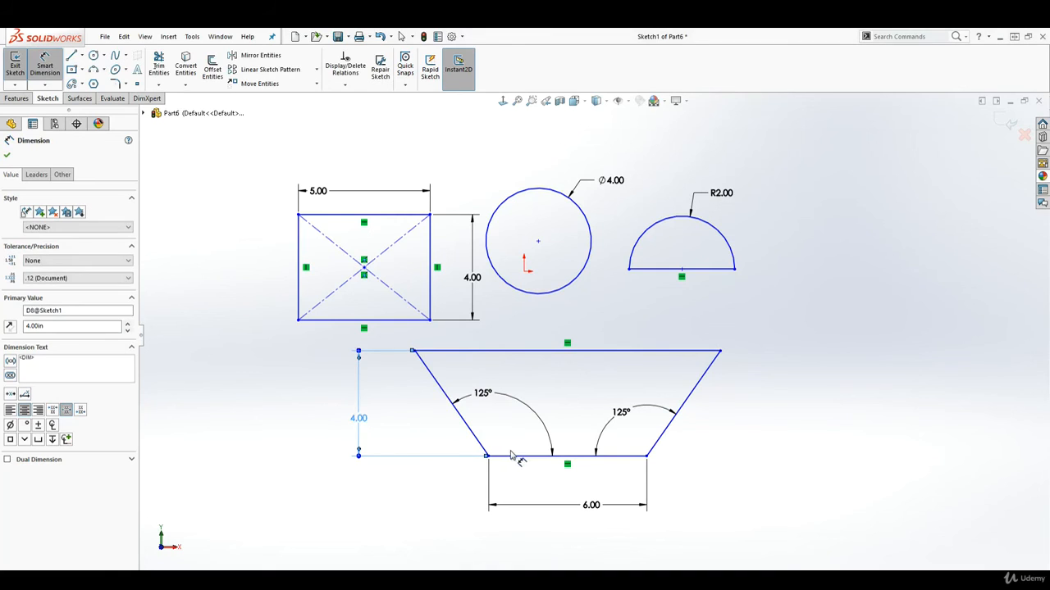
key(Escape)
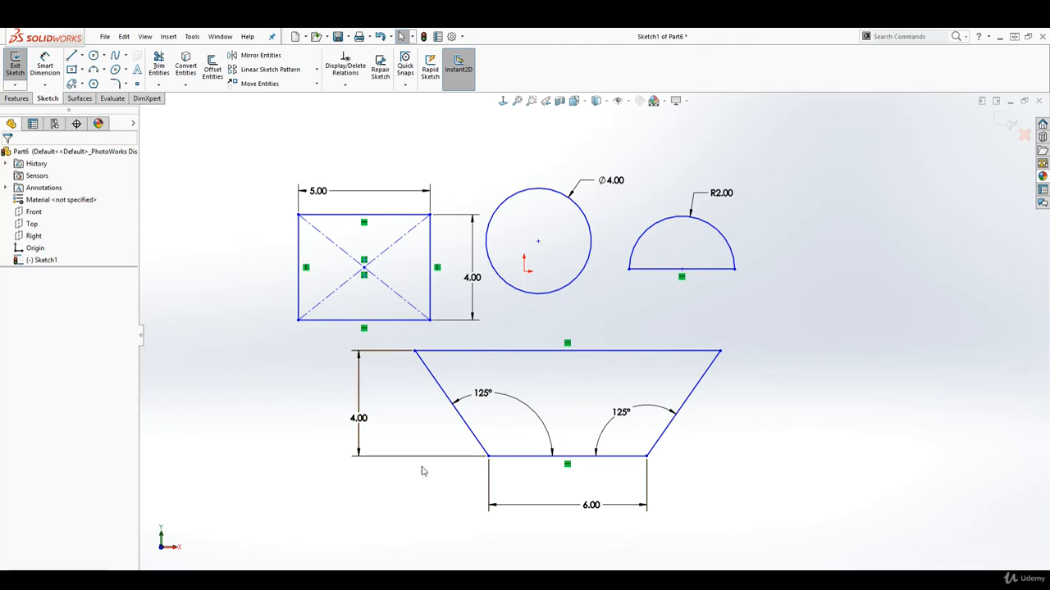
Delete the four-sided shape's vertical height dimension, and dimension the length of its slanted left side as 5 in instead
drag(434, 487, 333, 380)
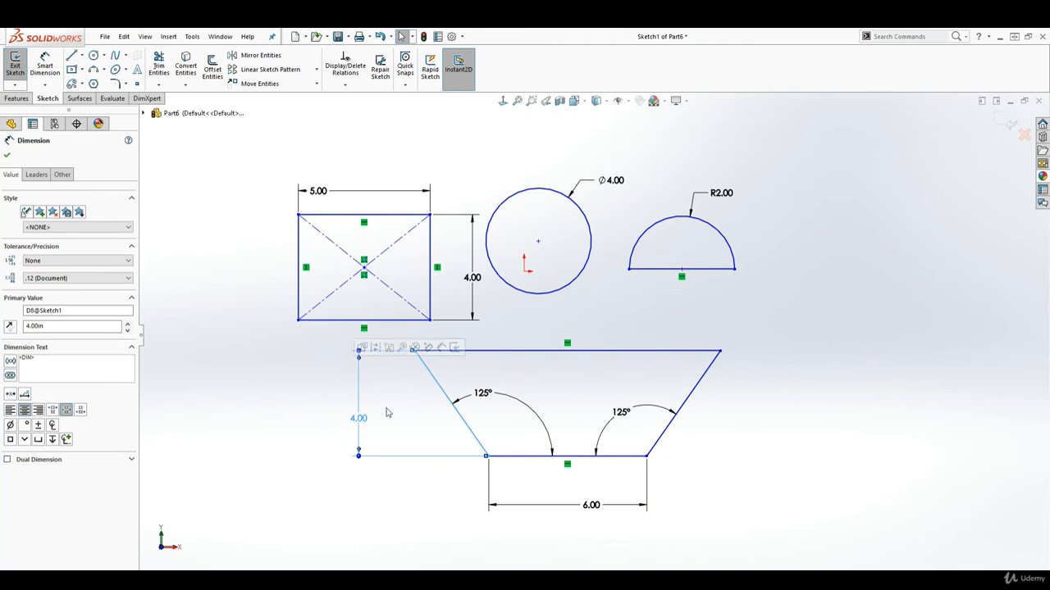
key(Delete)
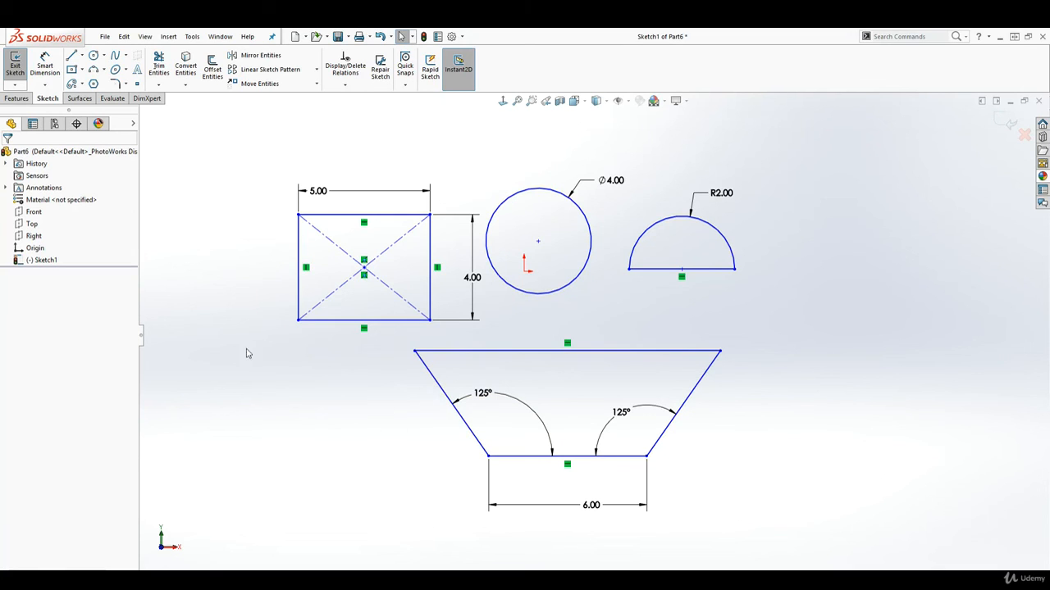
click(45, 65)
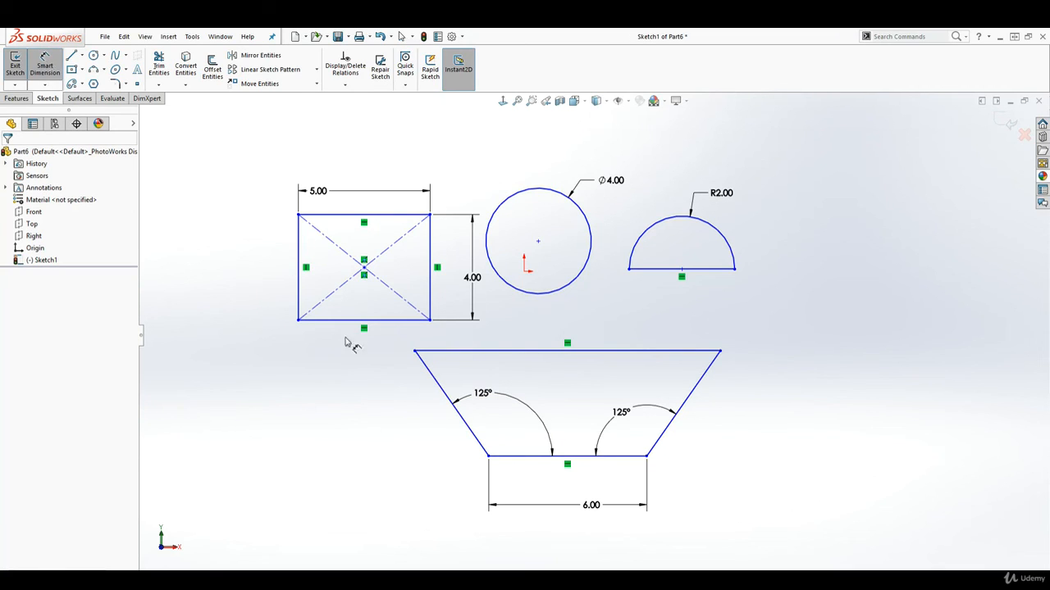
click(431, 377)
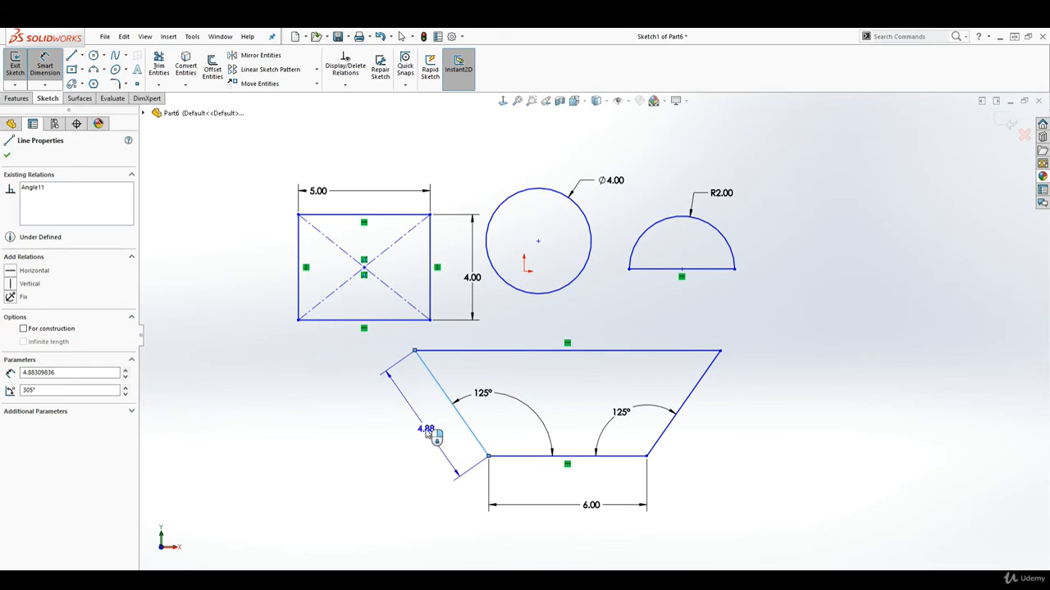
click(423, 438)
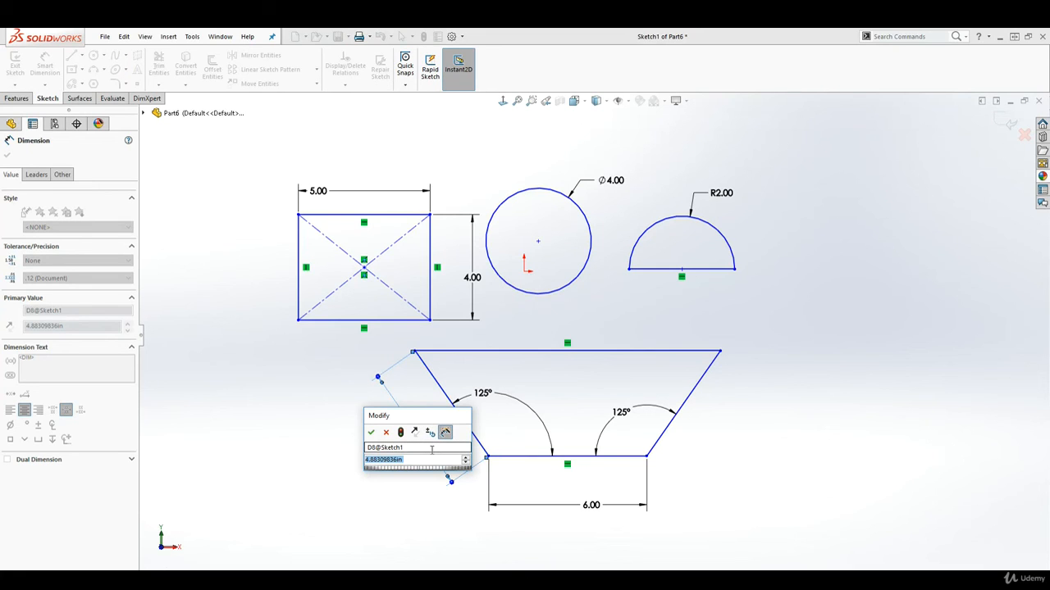
text(5)
key(Return)
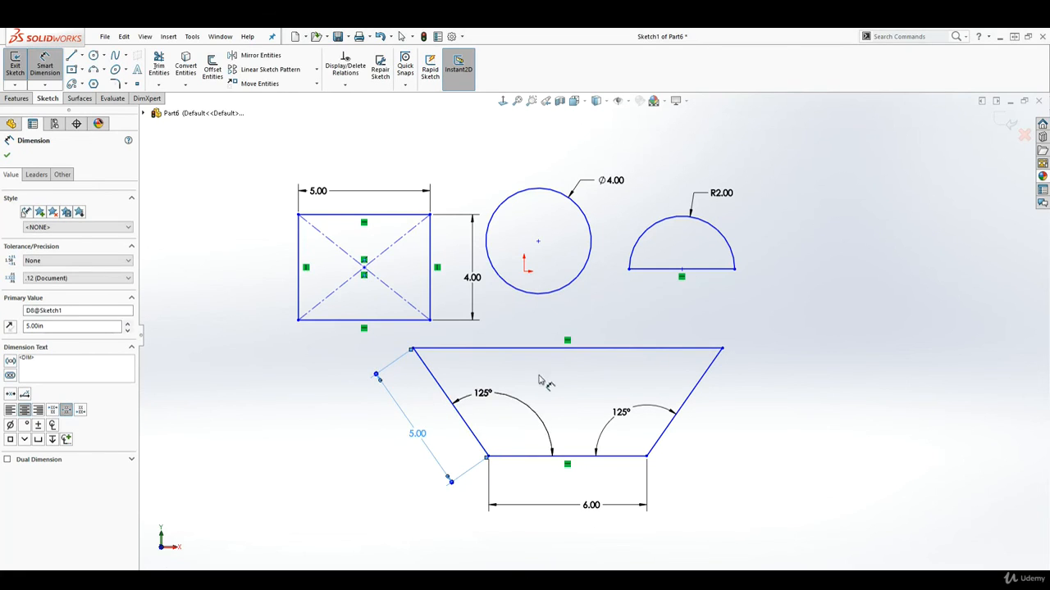